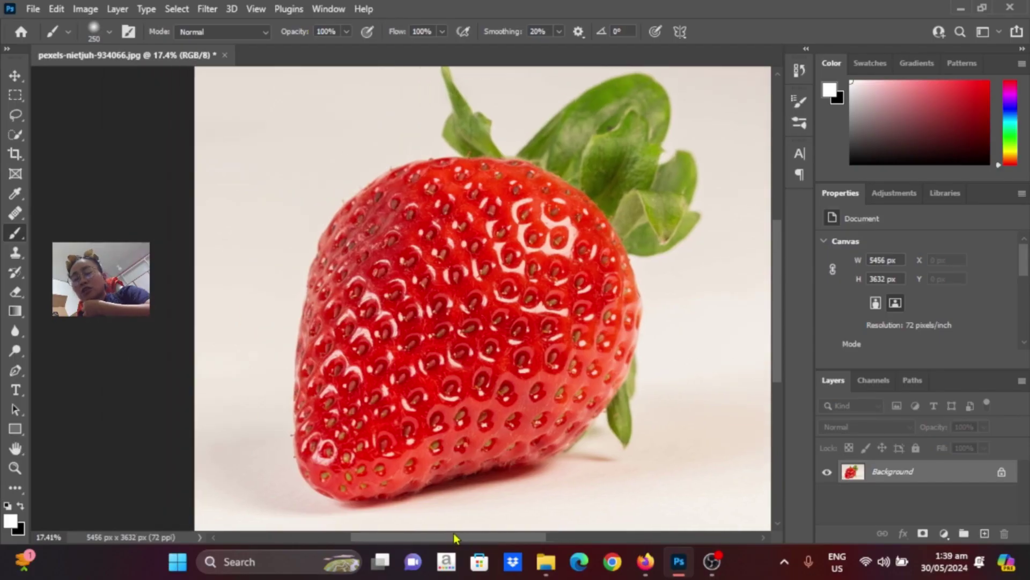
Step: Duplicate the strawberry Background into a new Layer 1 with Ctrl+J
{"action": "left_click_drag", "start_coordinate": [453, 537], "coordinate": [490, 537]}
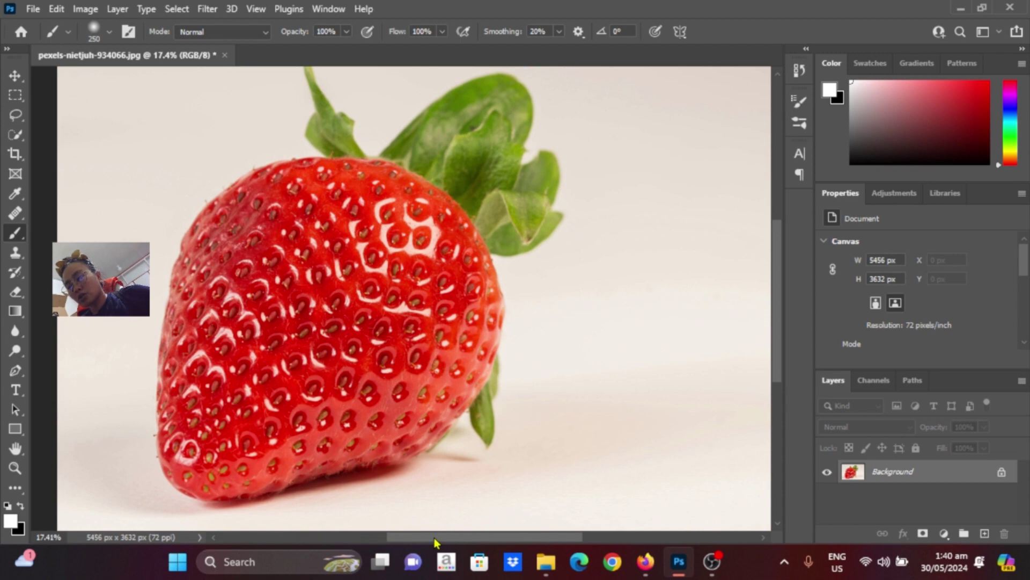
{"action": "key", "text": "ctrl+j"}
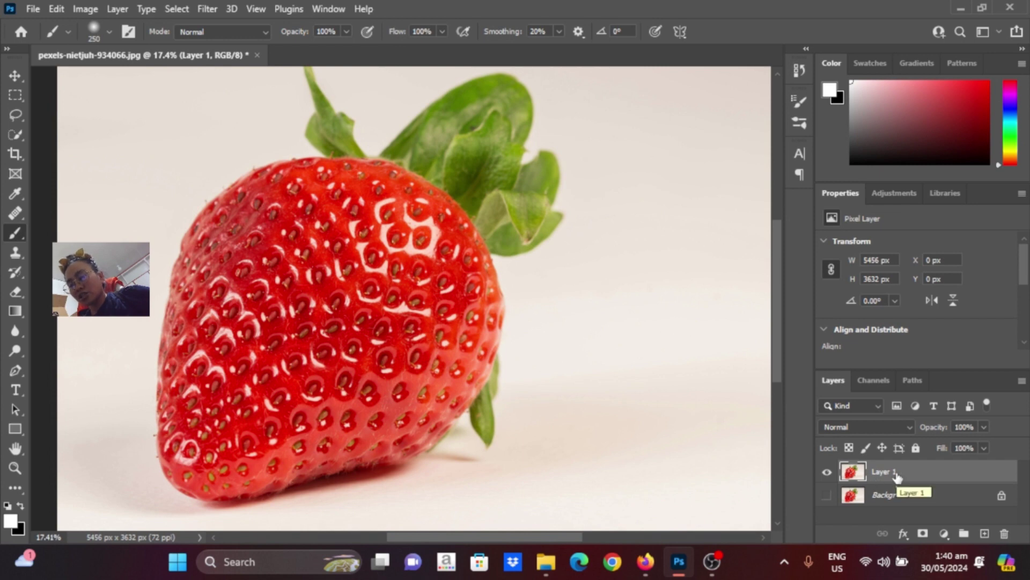
{"action": "left_click", "coordinate": [33, 8]}
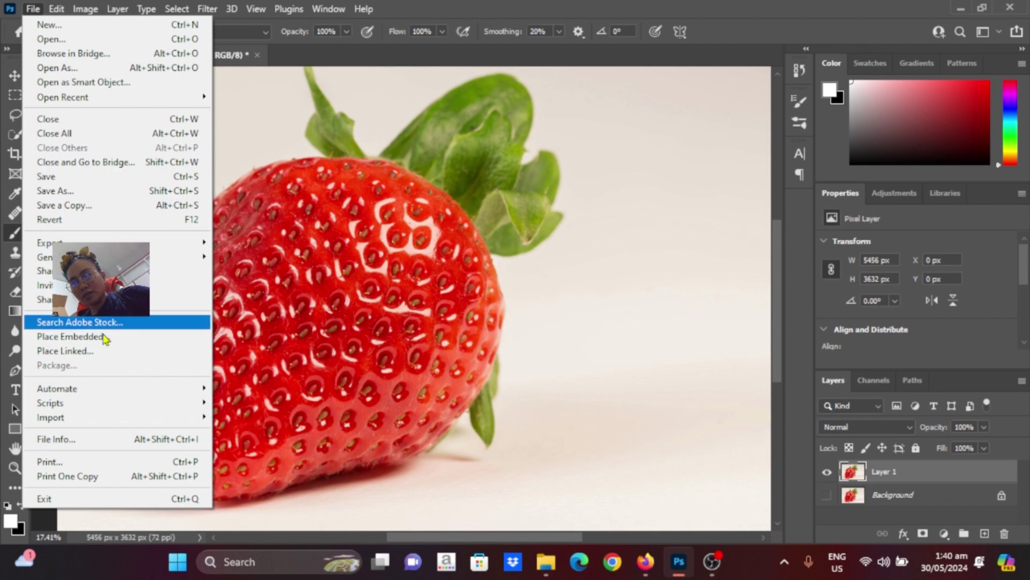
Step: Place mouth-7684262_1280 as an embedded image and move it onto the strawberry
{"action": "left_click", "coordinate": [77, 337]}
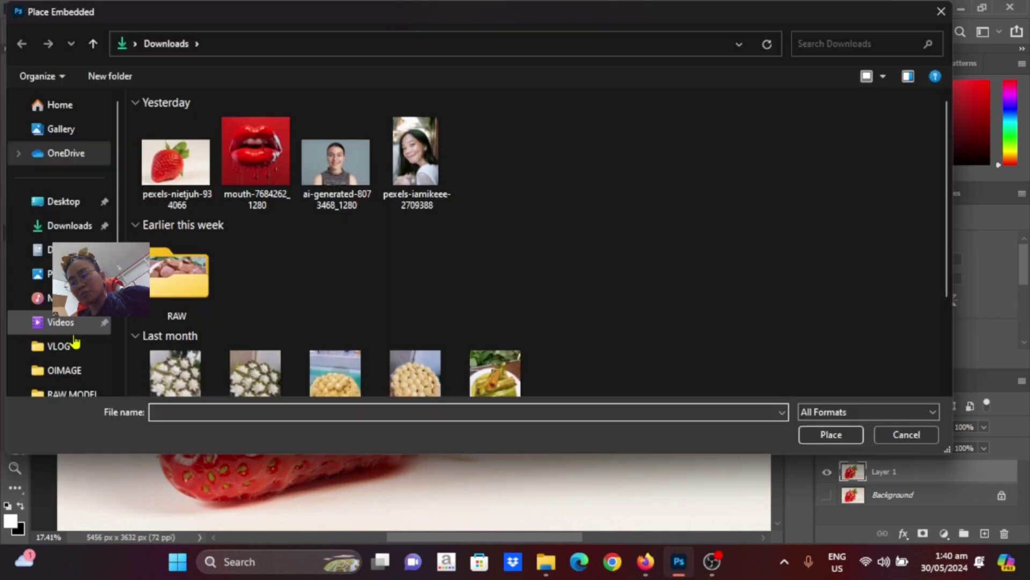
{"action": "left_click", "coordinate": [241, 173]}
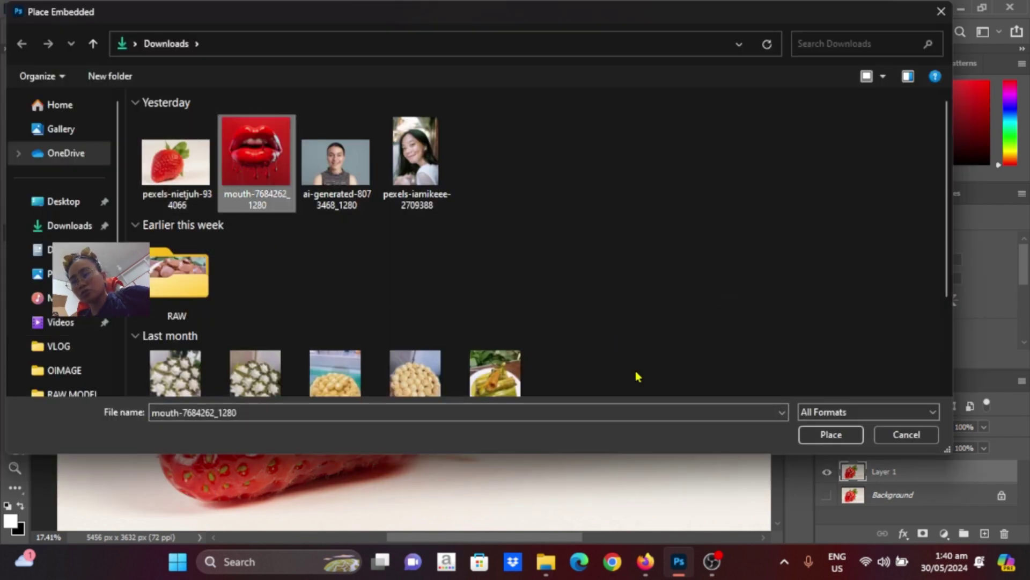
{"action": "left_click", "coordinate": [831, 434]}
{"action": "mouse_move", "coordinate": [572, 256]}
{"action": "left_mouse_down"}
{"action": "mouse_move", "coordinate": [426, 350]}
{"action": "mouse_move", "coordinate": [432, 334]}
{"action": "left_mouse_up"}
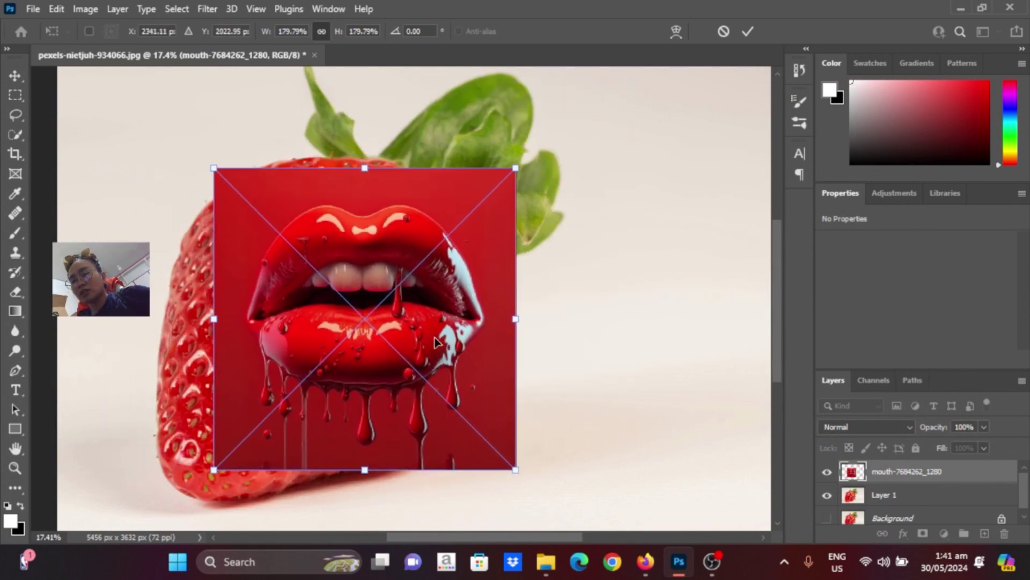
{"action": "mouse_move", "coordinate": [433, 334]}
{"action": "left_mouse_down"}
{"action": "mouse_move", "coordinate": [306, 359]}
{"action": "mouse_move", "coordinate": [501, 370]}
{"action": "mouse_move", "coordinate": [397, 351]}
{"action": "left_mouse_up"}
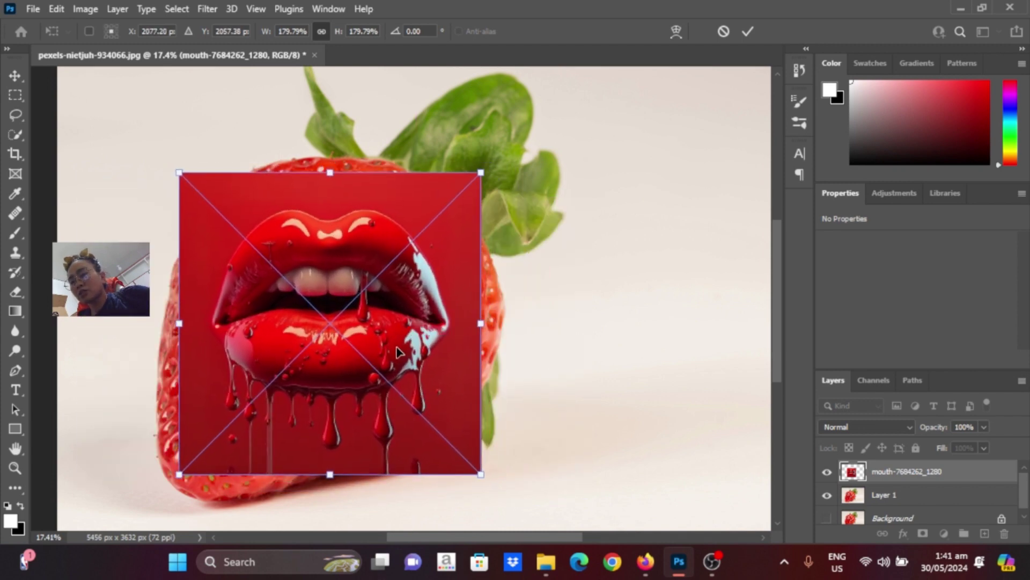
Step: Enlarge the lips to about 232% at 66% opacity and commit the placement
{"action": "left_click_drag", "start_coordinate": [483, 171], "coordinate": [518, 134]}
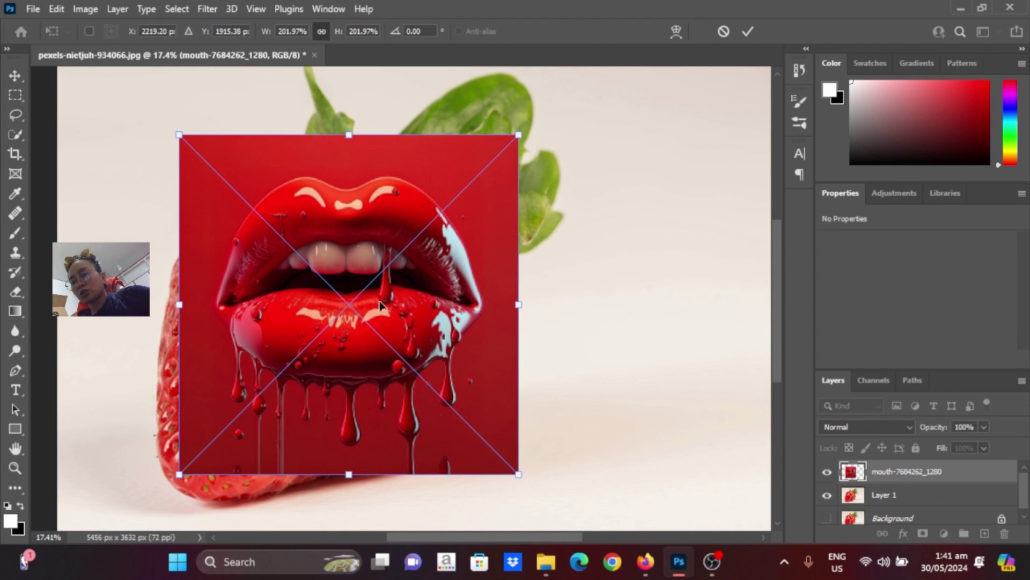
{"action": "left_click_drag", "start_coordinate": [430, 253], "coordinate": [424, 277]}
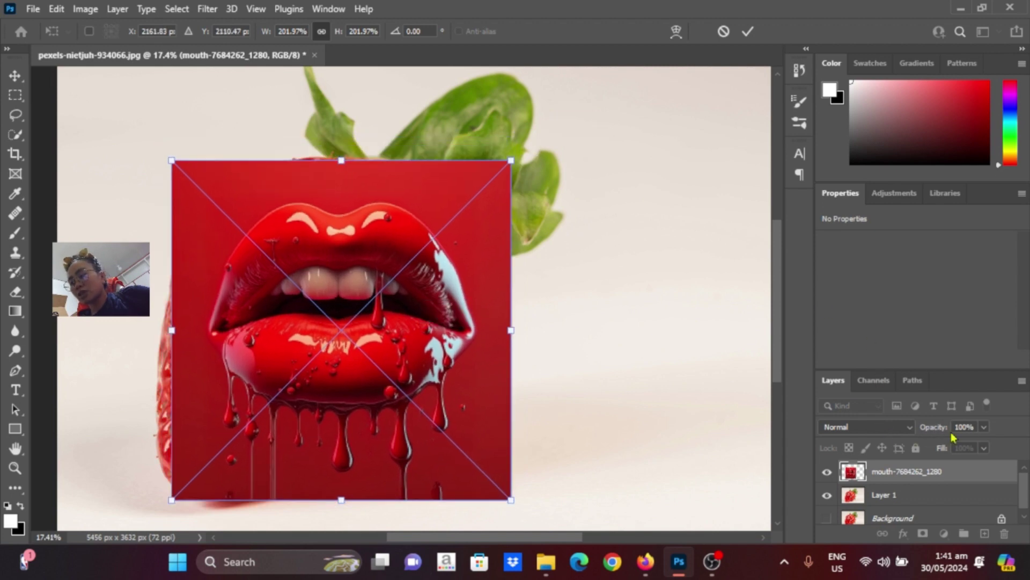
{"action": "left_click", "coordinate": [985, 428]}
{"action": "left_click_drag", "start_coordinate": [984, 444], "coordinate": [959, 444]}
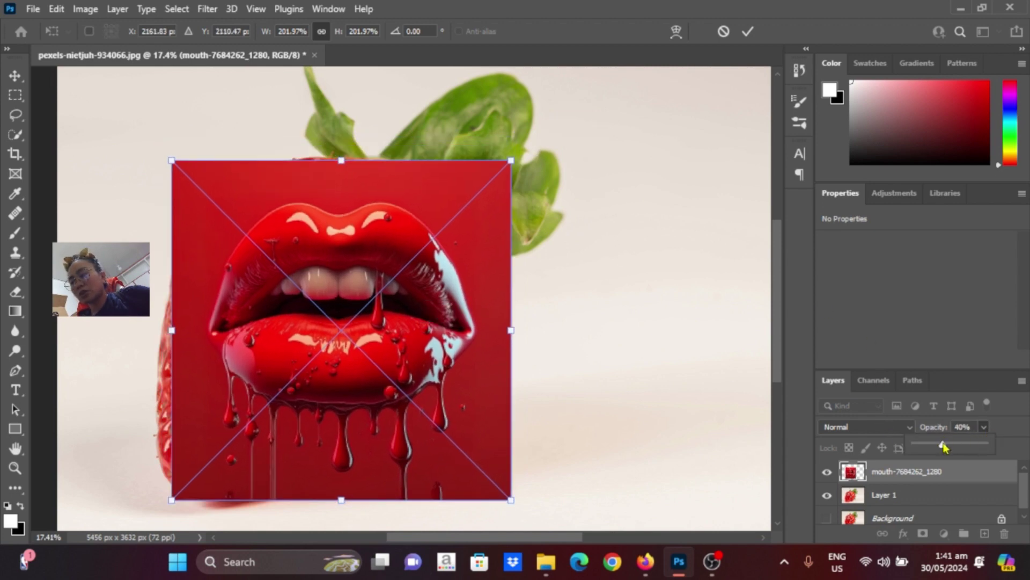
{"action": "left_click_drag", "start_coordinate": [172, 160], "coordinate": [138, 113]}
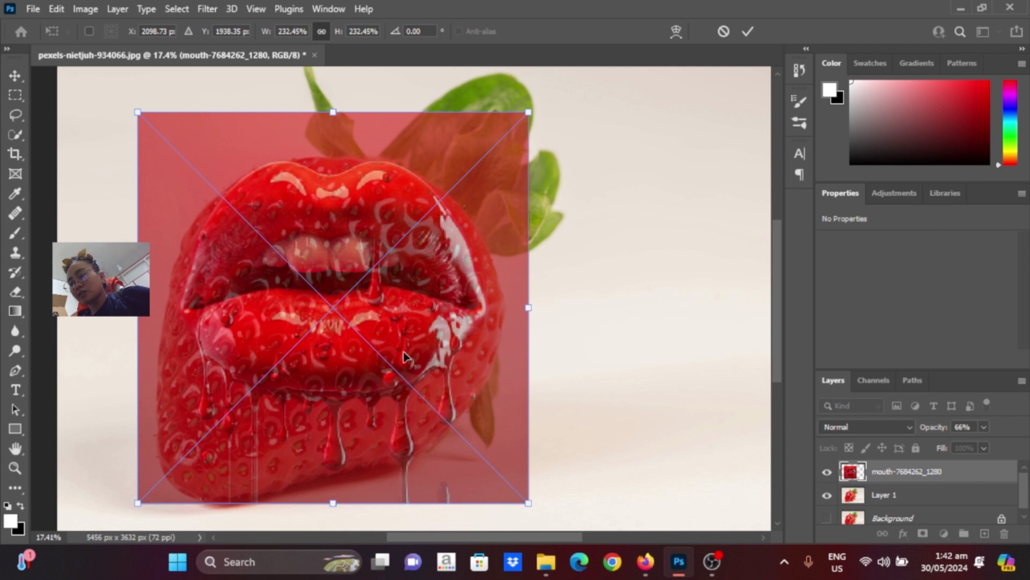
{"action": "key", "text": "Return"}
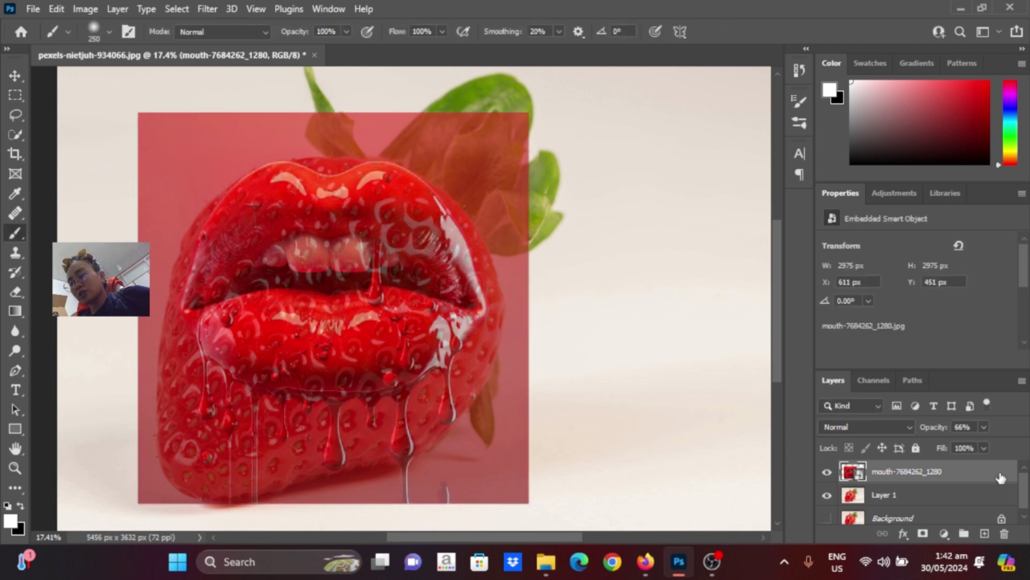
Step: Rasterize the lips layer and duplicate it, hiding the copy
{"action": "right_click", "coordinate": [1001, 476]}
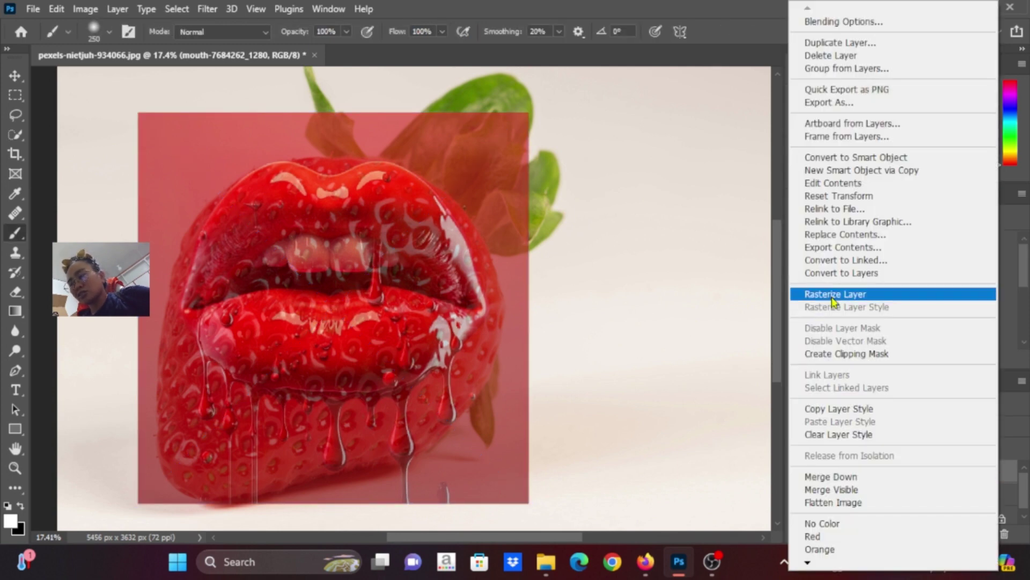
{"action": "left_click", "coordinate": [834, 294]}
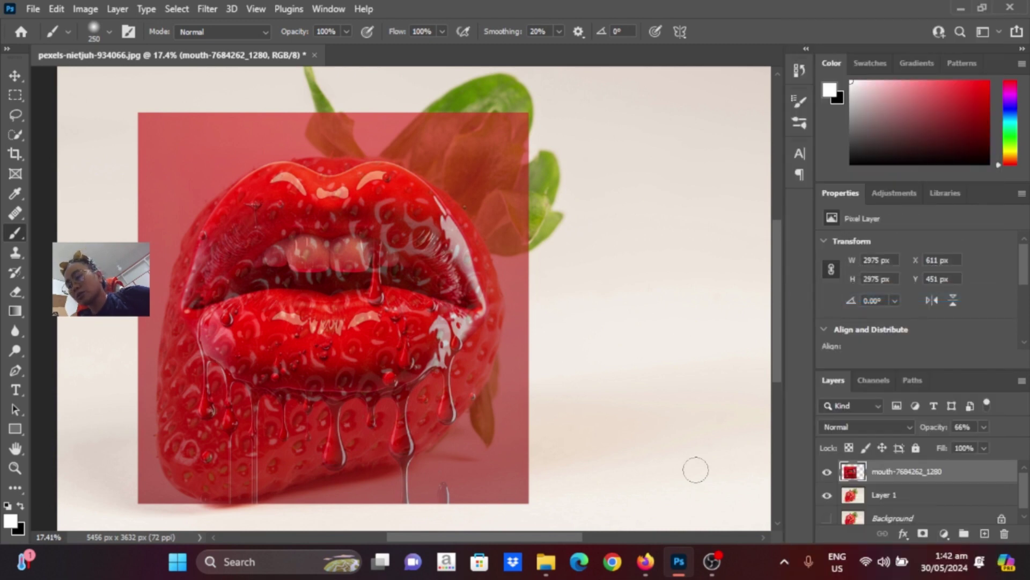
{"action": "key", "text": "ctrl+j"}
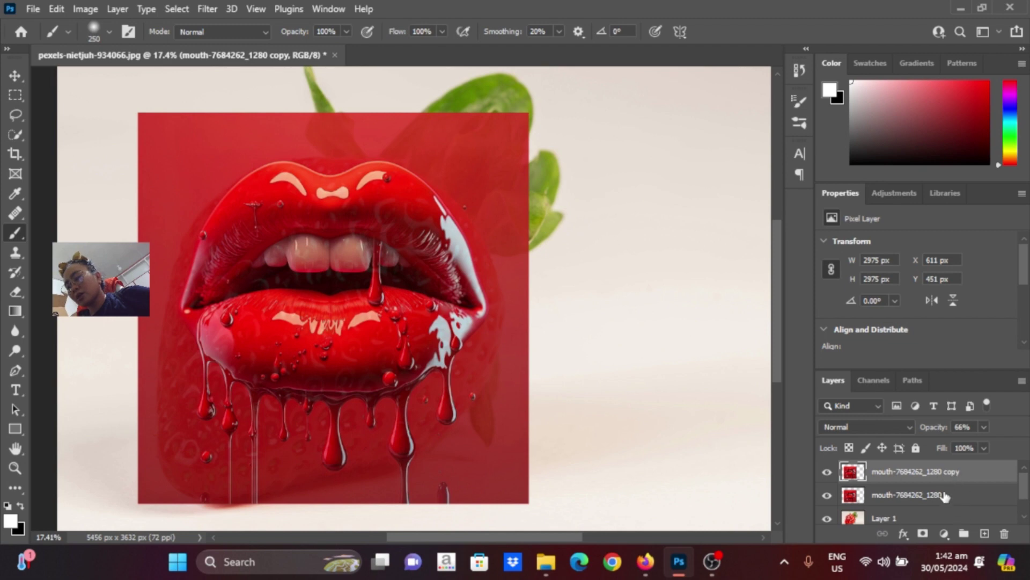
{"action": "left_click", "coordinate": [827, 472]}
Step: Return the original lips layer to 100% opacity
{"action": "left_click", "coordinate": [903, 502]}
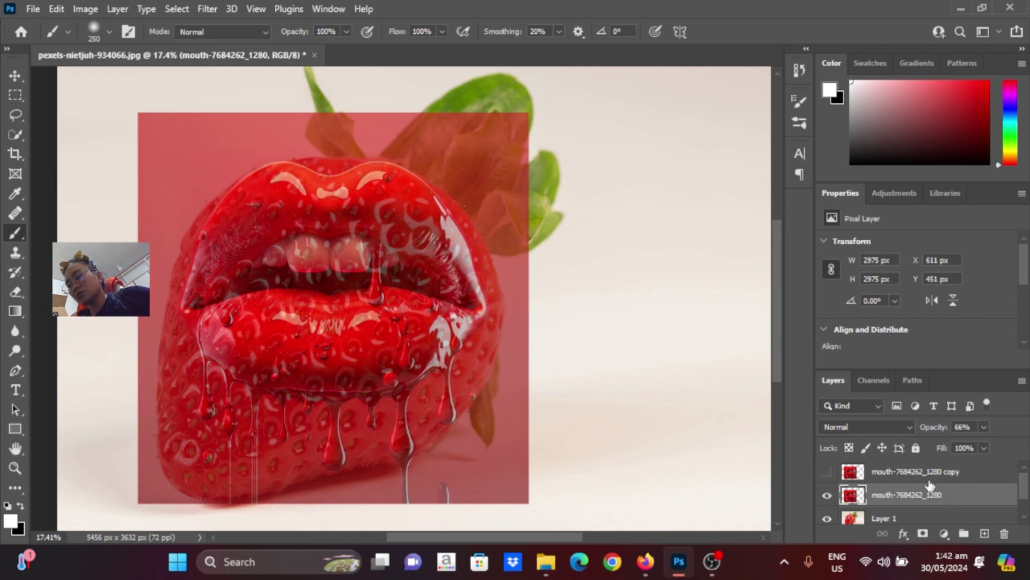
{"action": "left_click", "coordinate": [983, 427]}
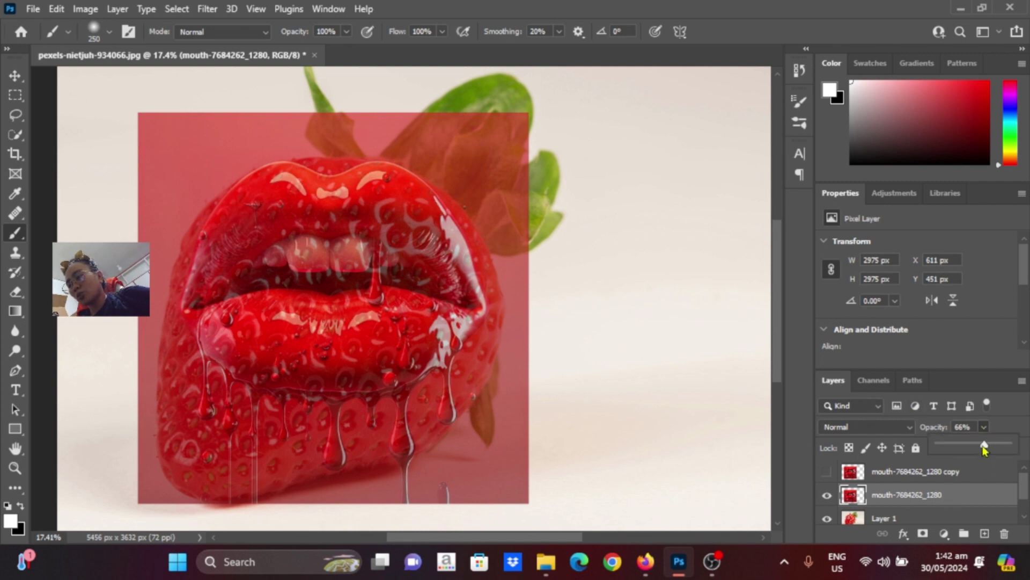
{"action": "left_click_drag", "start_coordinate": [984, 445], "coordinate": [1009, 444]}
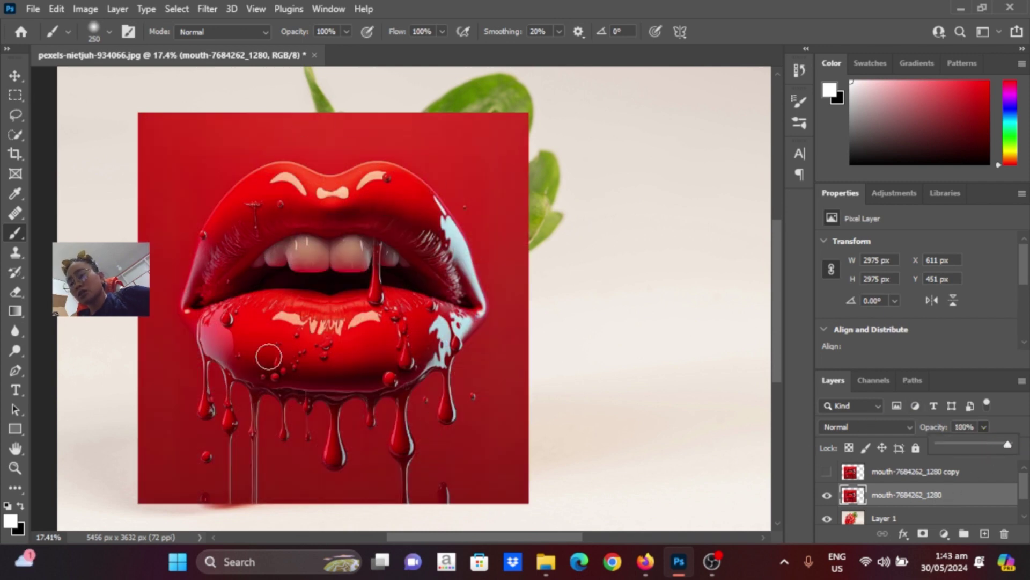
{"action": "left_click", "coordinate": [15, 116]}
{"action": "right_click", "coordinate": [15, 116]}
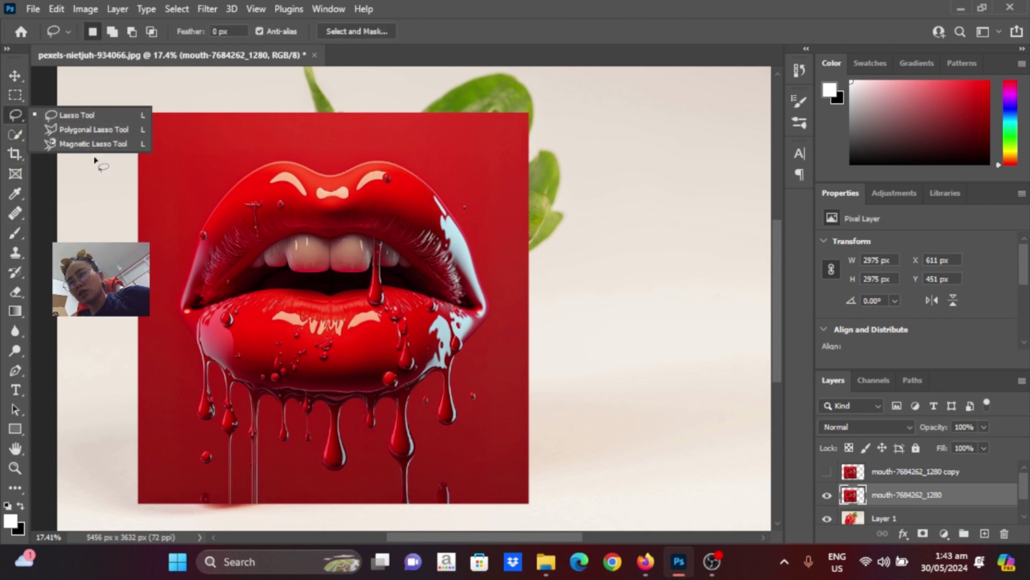
Step: Trace a Pen Tool path along the upper and right lip edges
{"action": "left_click", "coordinate": [15, 371]}
{"action": "right_click", "coordinate": [15, 370]}
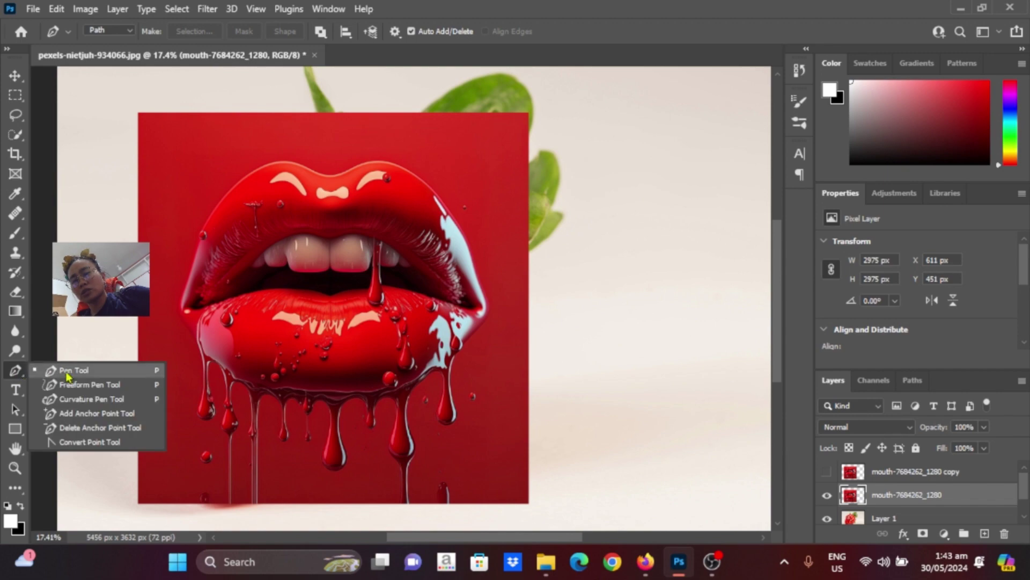
{"action": "left_click", "coordinate": [70, 372]}
{"action": "scroll", "coordinate": [334, 375], "scroll_direction": "up", "scroll_amount": 3}
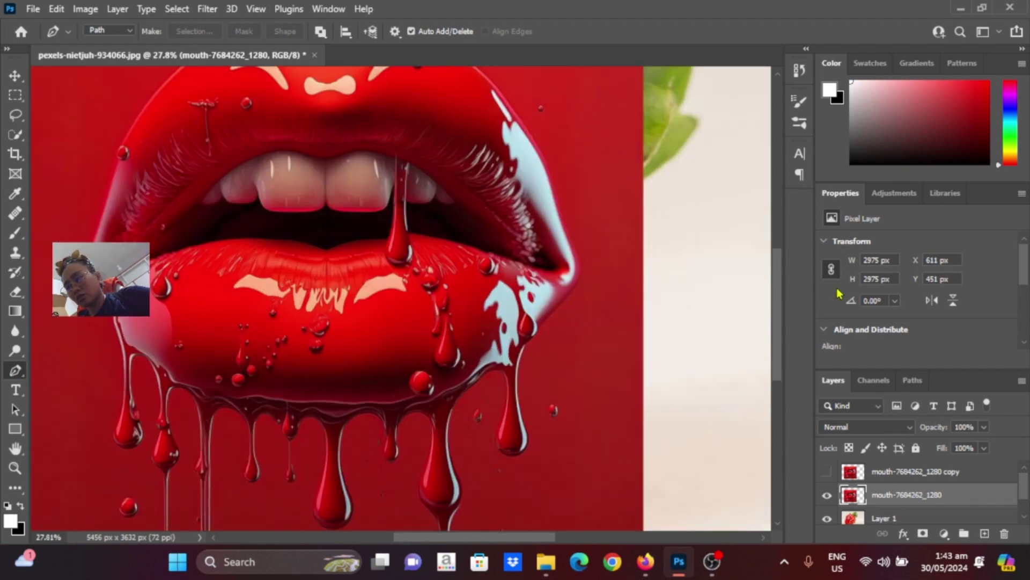
{"action": "left_click", "coordinate": [361, 107]}
{"action": "left_click", "coordinate": [461, 116]}
{"action": "left_click", "coordinate": [518, 178]}
{"action": "left_click", "coordinate": [544, 223]}
{"action": "left_click", "coordinate": [564, 278]}
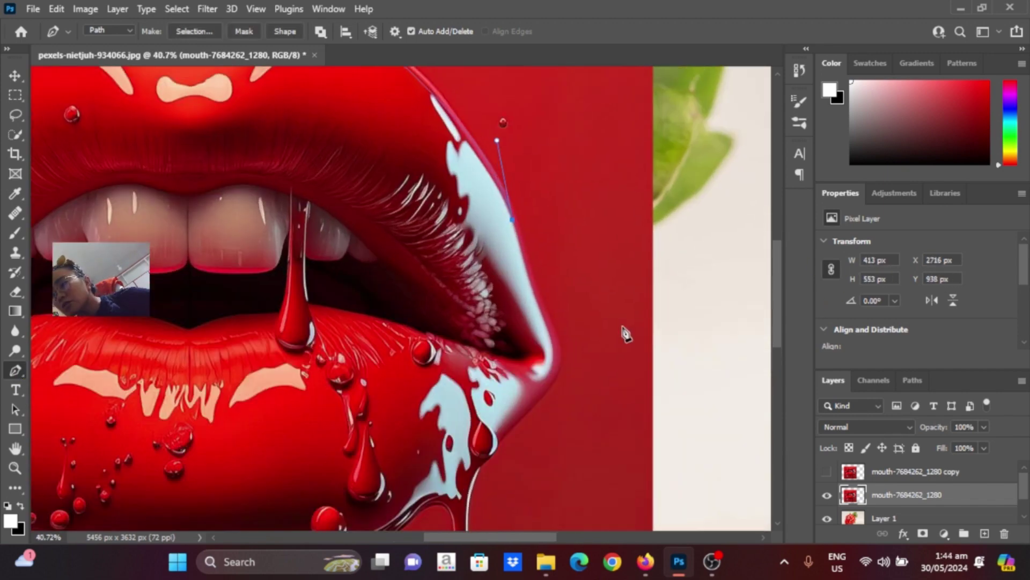
Step: Continue the path around the right drips, curving around the rounded drip tips
{"action": "scroll", "coordinate": [621, 329], "scroll_direction": "up", "scroll_amount": 2}
{"action": "scroll", "coordinate": [545, 450], "scroll_direction": "down", "scroll_amount": 5}
{"action": "left_click", "coordinate": [564, 247]}
{"action": "left_click", "coordinate": [546, 312]}
{"action": "left_click", "coordinate": [524, 186]}
{"action": "left_click", "coordinate": [465, 241]}
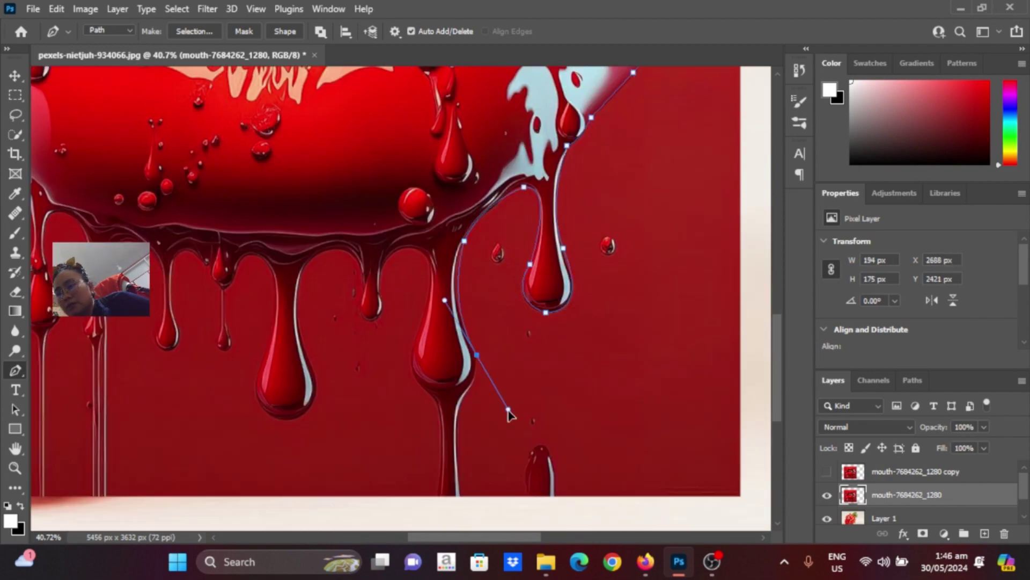
{"action": "left_click_drag", "start_coordinate": [423, 283], "coordinate": [393, 341]}
{"action": "left_click", "coordinate": [411, 210]}
{"action": "left_click", "coordinate": [360, 269]}
{"action": "left_click", "coordinate": [303, 235]}
{"action": "left_click_drag", "start_coordinate": [258, 361], "coordinate": [218, 298]}
{"action": "left_click", "coordinate": [272, 302]}
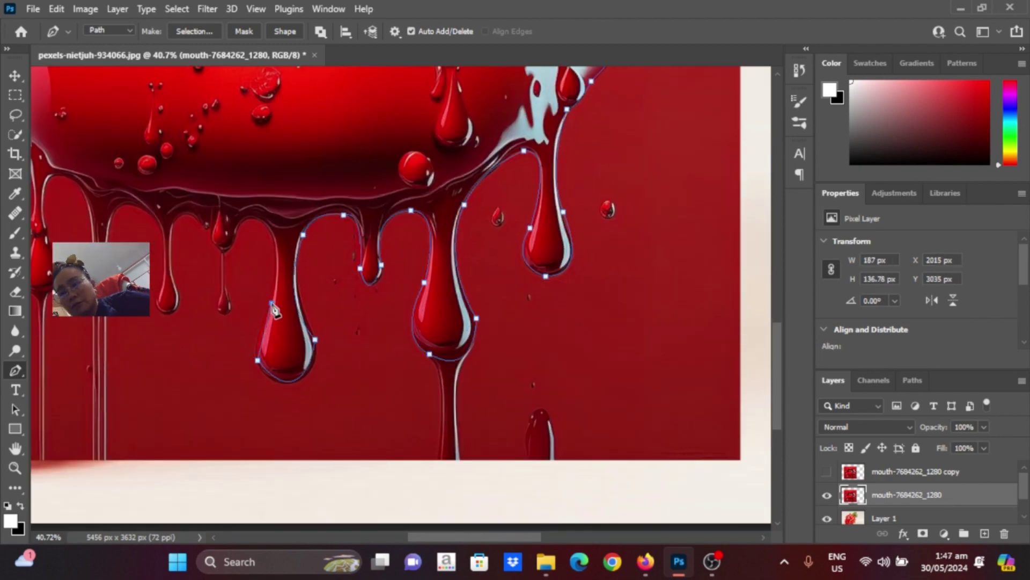
{"action": "left_click_drag", "start_coordinate": [244, 222], "coordinate": [291, 208]}
Step: Trace the path around the remaining left drips and along the left lip edge
{"action": "left_click", "coordinate": [420, 247]}
{"action": "left_click", "coordinate": [389, 218]}
{"action": "left_click", "coordinate": [368, 247]}
{"action": "left_click", "coordinate": [318, 213]}
{"action": "left_click", "coordinate": [299, 305]}
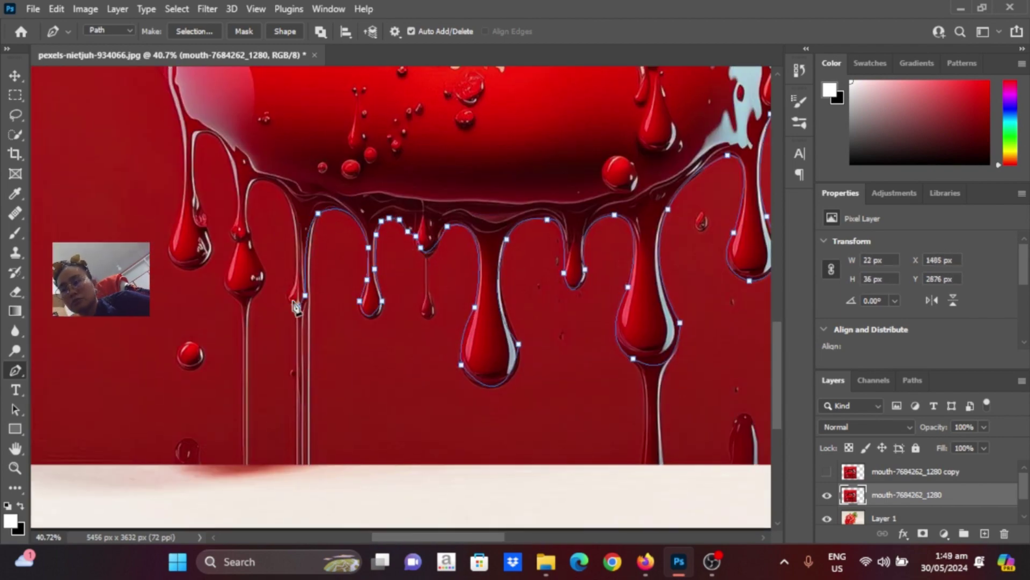
{"action": "left_click", "coordinate": [256, 181]}
{"action": "left_click", "coordinate": [250, 262]}
{"action": "left_click", "coordinate": [235, 135]}
Step: Convert the traced lips path into an active selection with Make Selection
{"action": "scroll", "coordinate": [161, 263], "scroll_direction": "up", "scroll_amount": 5}
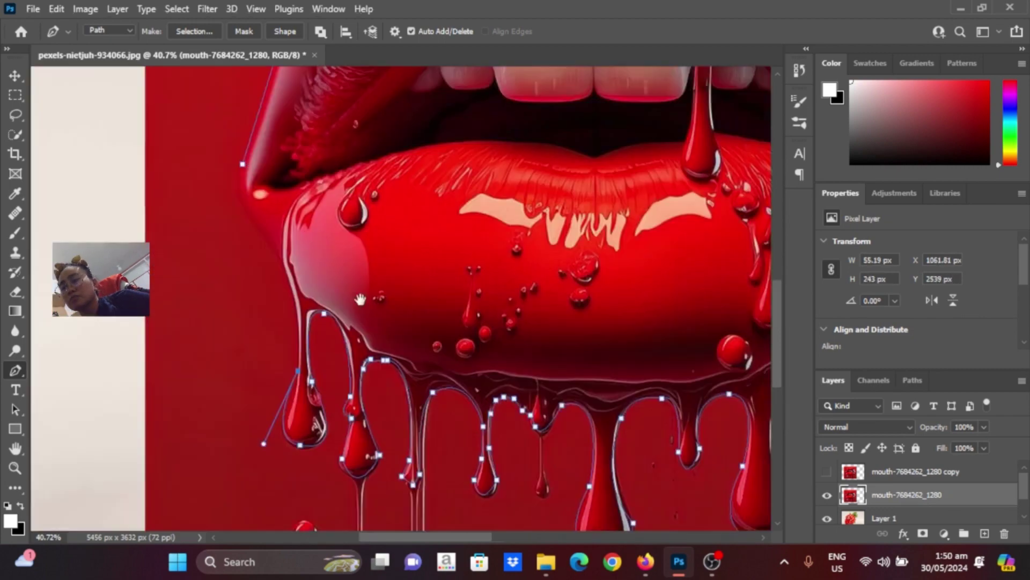
{"action": "scroll", "coordinate": [361, 252], "scroll_direction": "right", "scroll_amount": 2}
{"action": "scroll", "coordinate": [361, 253], "scroll_direction": "down", "scroll_amount": 3}
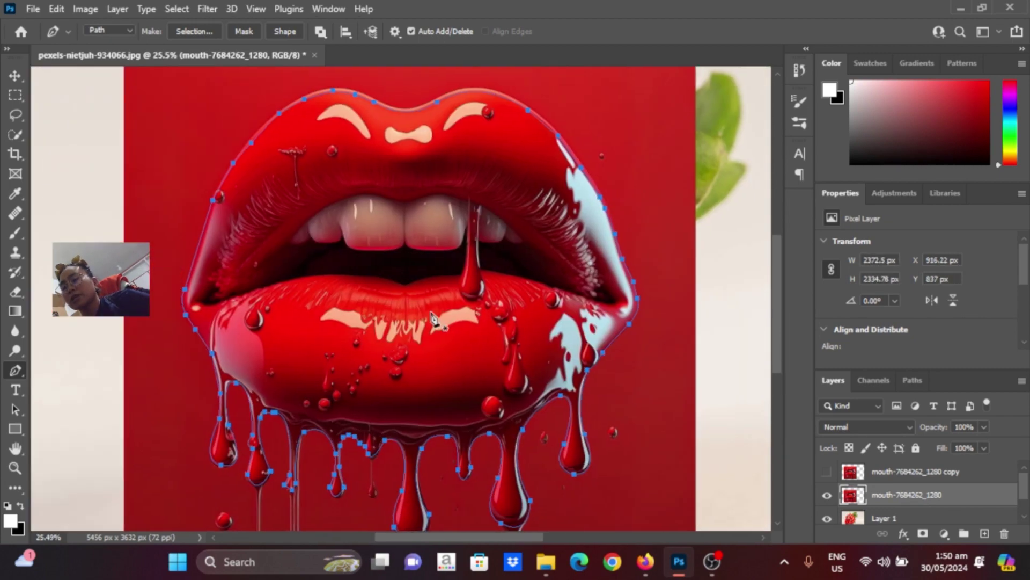
{"action": "right_click", "coordinate": [407, 273]}
{"action": "left_click", "coordinate": [464, 271]}
{"action": "left_click", "coordinate": [589, 134]}
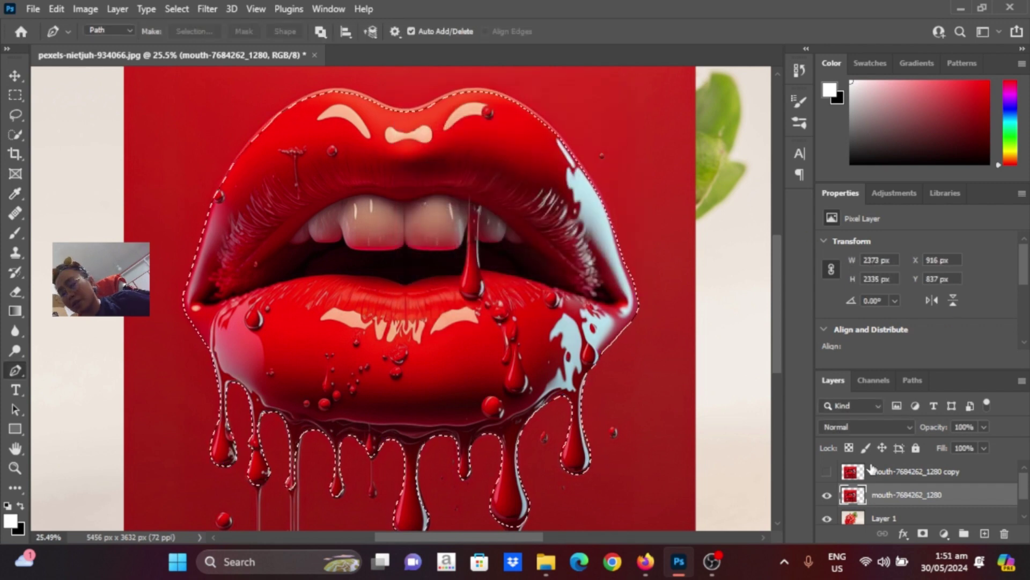
Step: Add a layer mask to the lips layer, load it as a selection, and hide the layer
{"action": "left_click", "coordinate": [923, 534]}
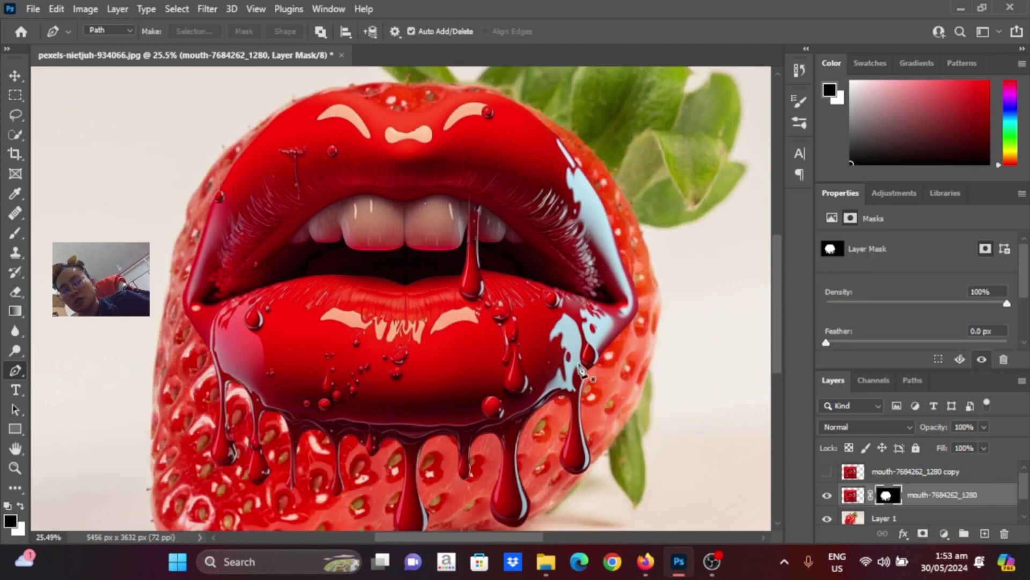
{"action": "scroll", "coordinate": [622, 372], "scroll_direction": "down", "scroll_amount": 1}
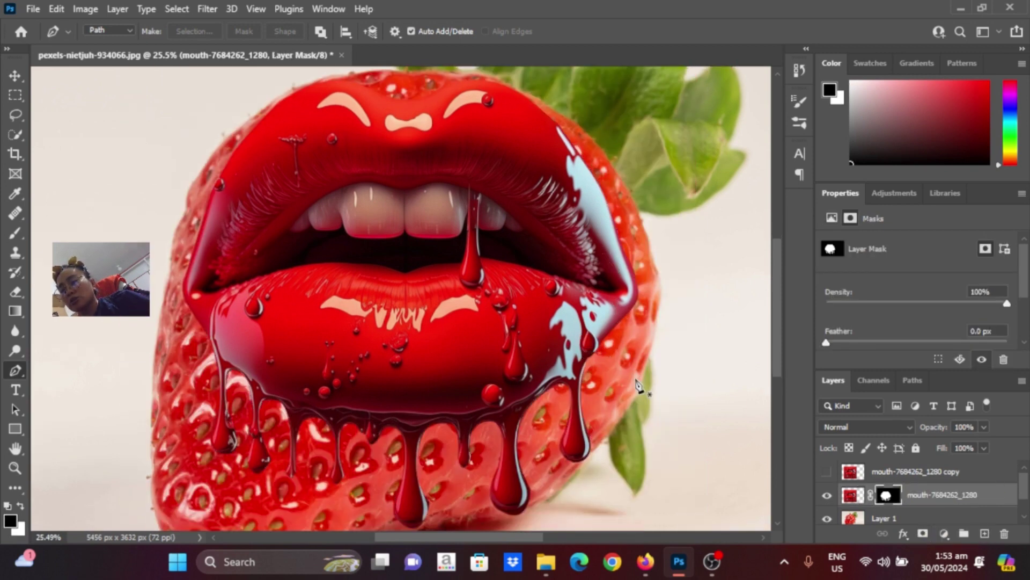
{"action": "scroll", "coordinate": [639, 386], "scroll_direction": "up", "scroll_amount": 2}
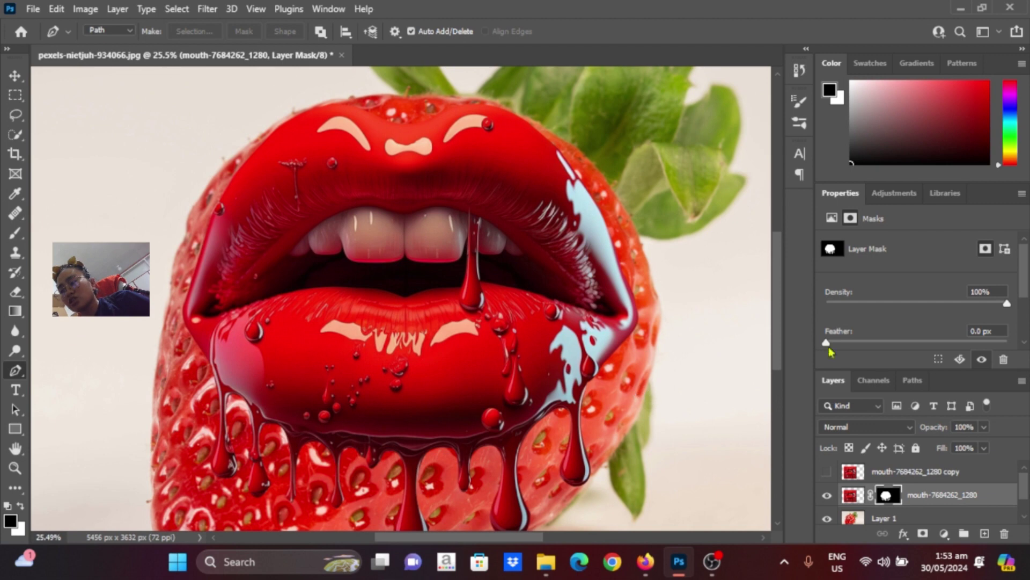
{"action": "left_click", "coordinate": [886, 495], "text": "ctrl"}
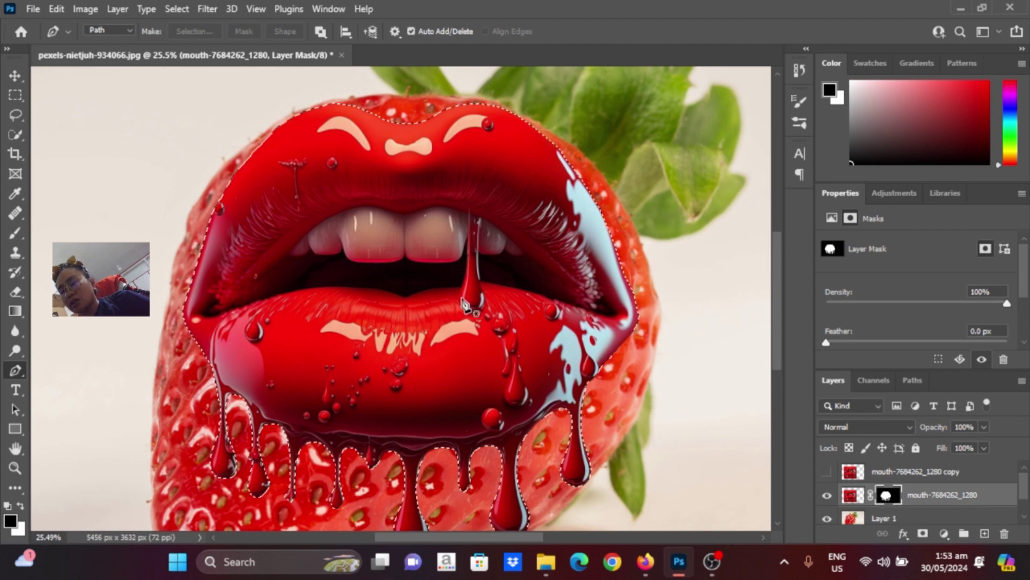
{"action": "left_click", "coordinate": [827, 495]}
{"action": "scroll", "coordinate": [947, 500], "scroll_direction": "down", "scroll_amount": 1}
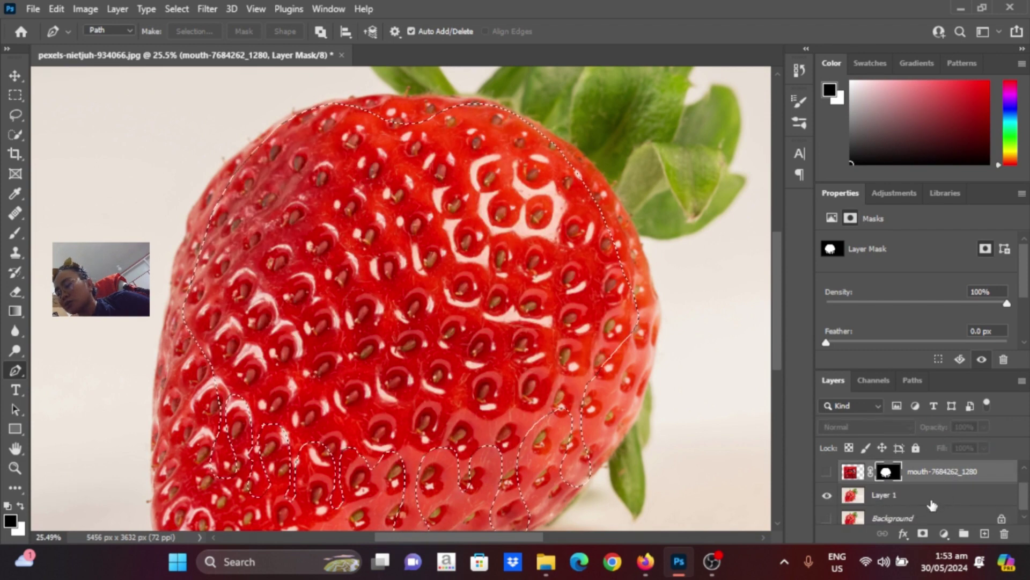
Step: Contract the lips selection on Layer 1 and delete the strawberry inside it
{"action": "left_click", "coordinate": [915, 499]}
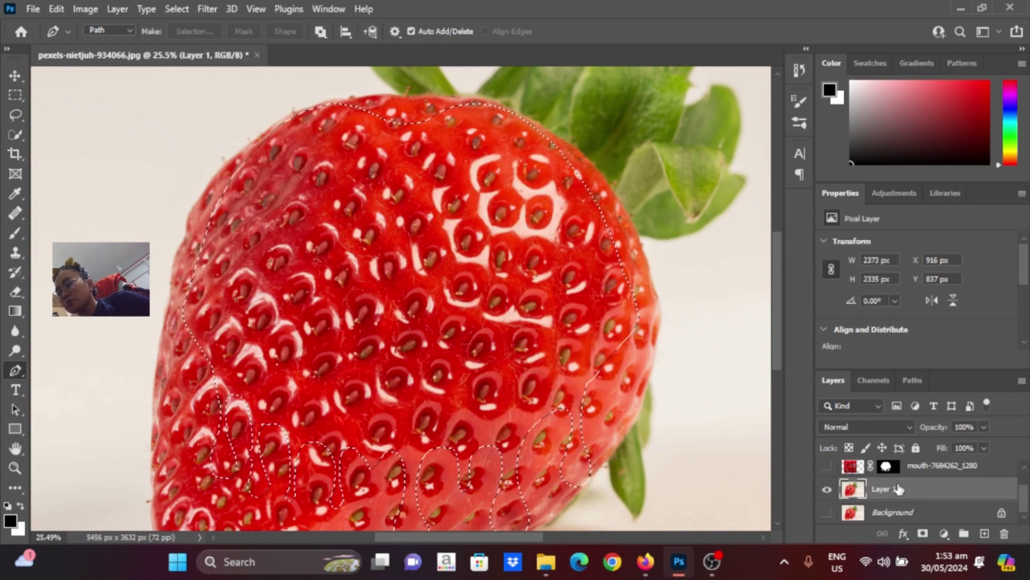
{"action": "left_click", "coordinate": [176, 8]}
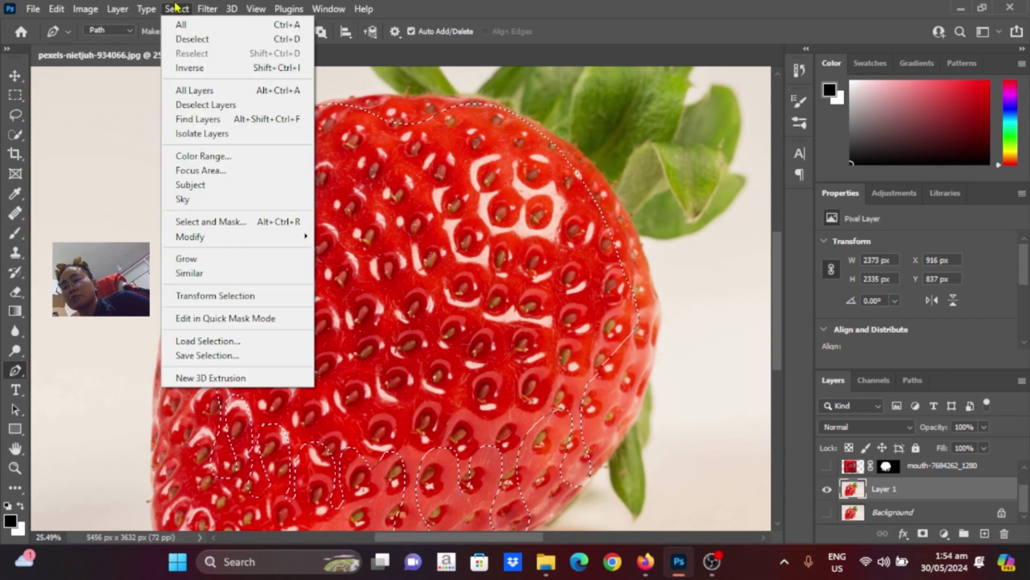
{"action": "mouse_move", "coordinate": [191, 237]}
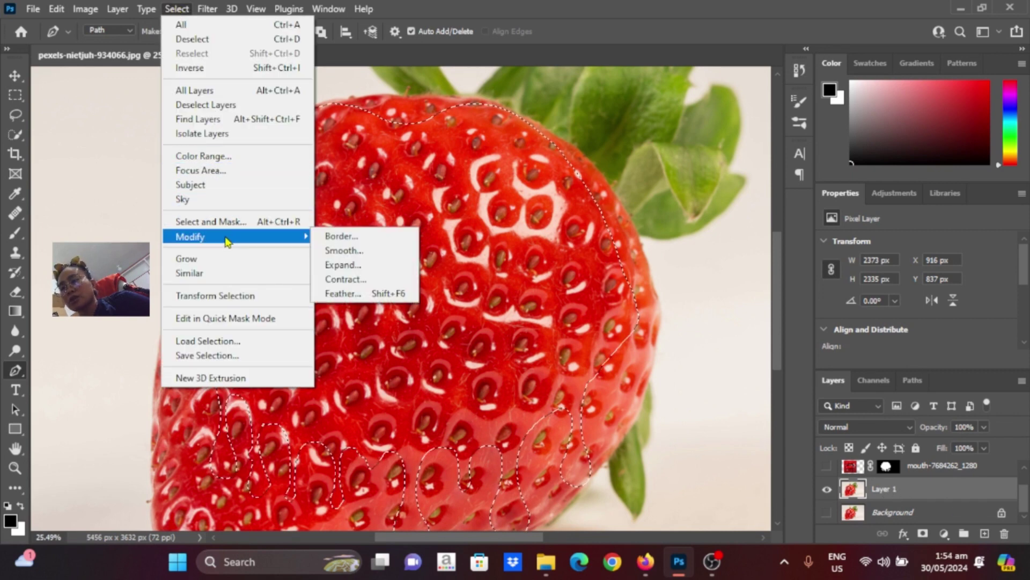
{"action": "left_click", "coordinate": [341, 279]}
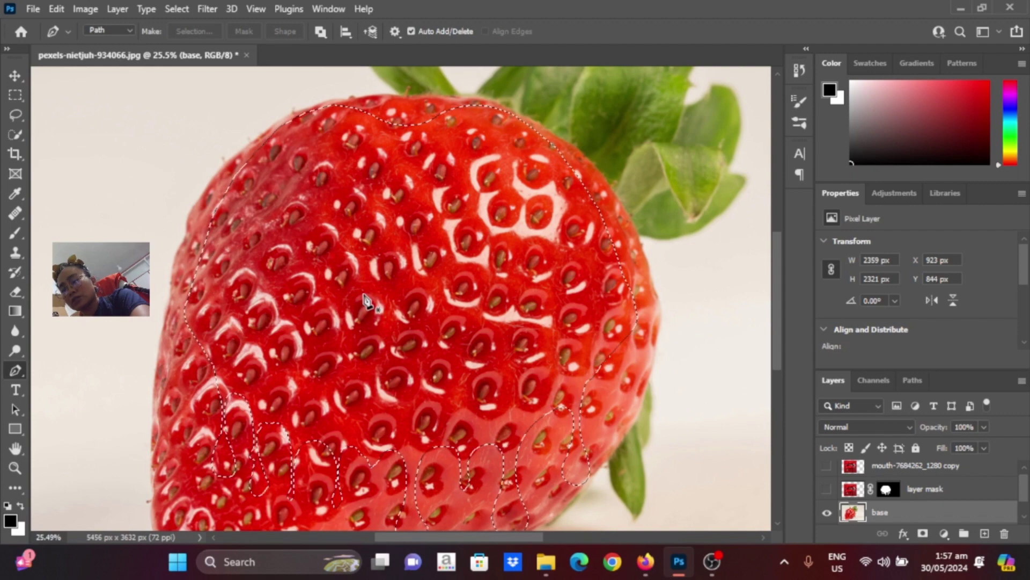
{"action": "key", "text": "Delete"}
Step: Show the masked lips layer and select it together with the base layer
{"action": "left_click", "coordinate": [827, 489]}
{"action": "left_click", "coordinate": [934, 489]}
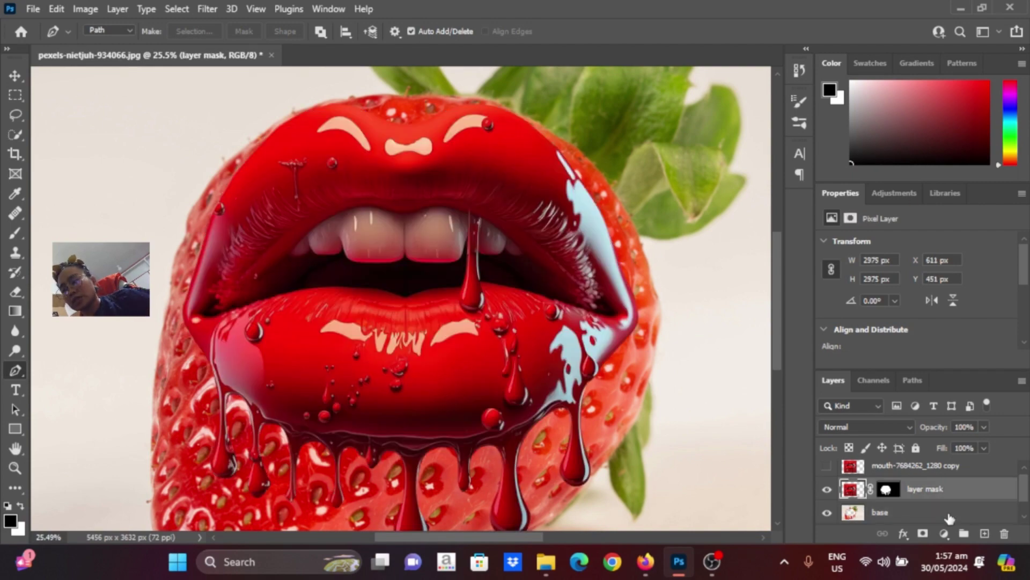
{"action": "left_click", "coordinate": [908, 514]}
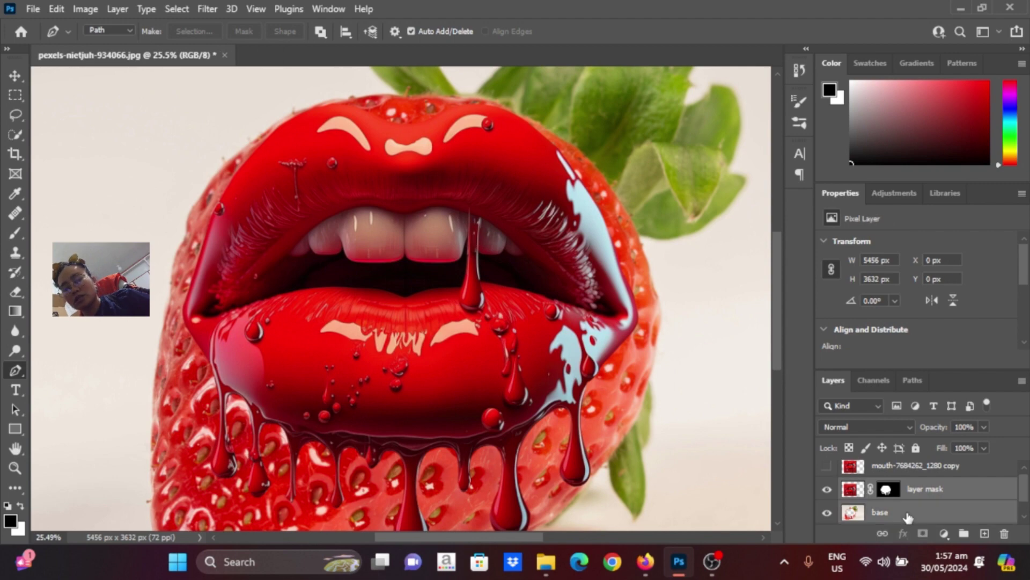
{"action": "left_click", "coordinate": [57, 9]}
{"action": "left_click", "coordinate": [107, 377]}
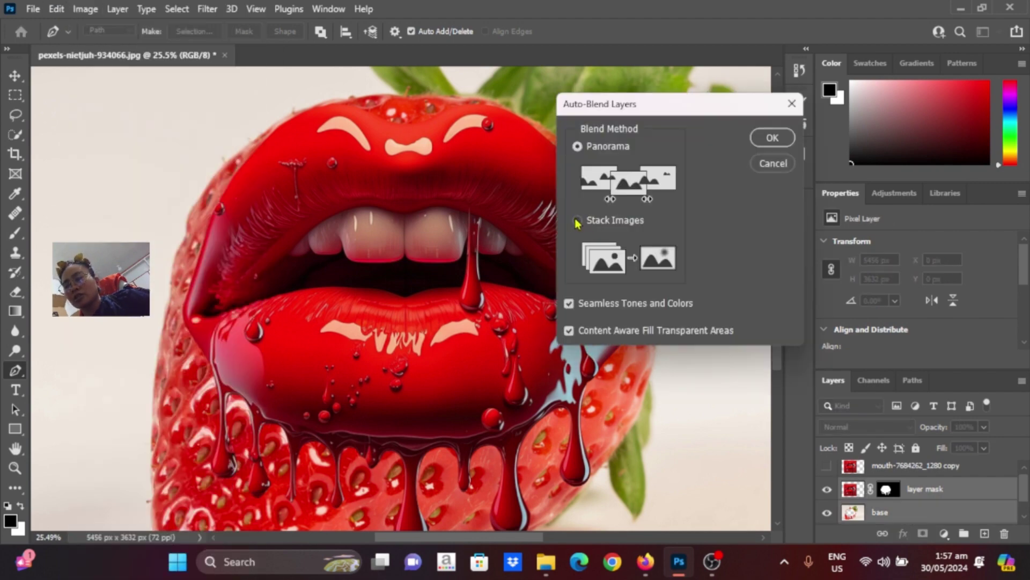
Step: Run a Panorama auto-blend, deselect, show the mouth copy, and move the merged layer above it
{"action": "left_click", "coordinate": [773, 138]}
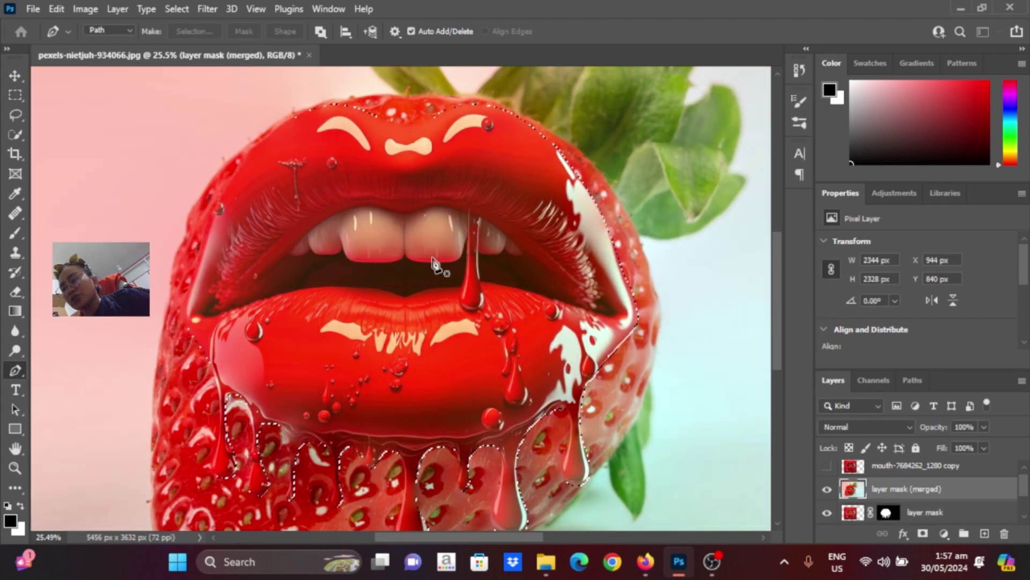
{"action": "key", "text": "ctrl+d"}
{"action": "scroll", "coordinate": [665, 322], "scroll_direction": "down", "scroll_amount": 1}
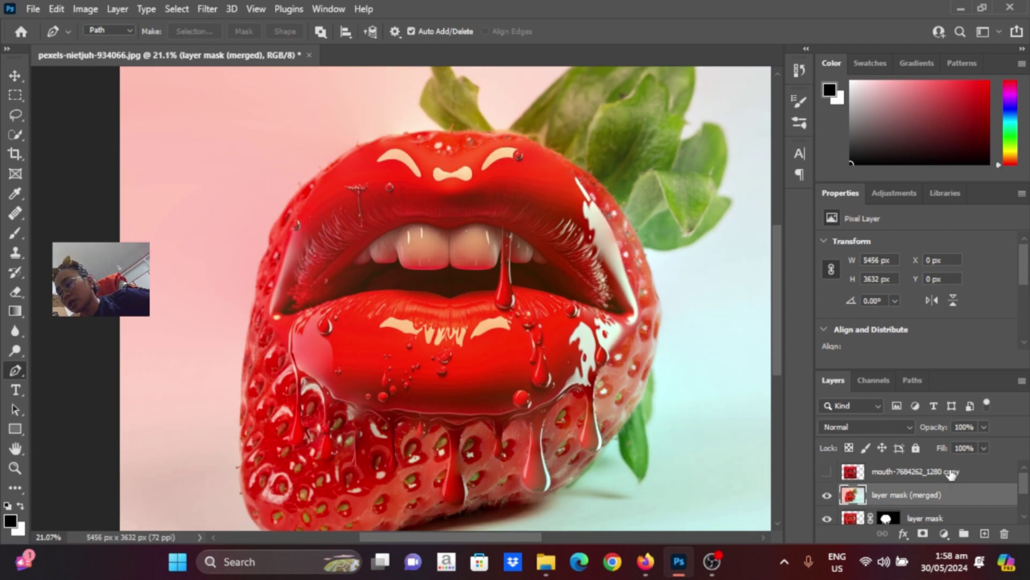
{"action": "left_click", "coordinate": [827, 472]}
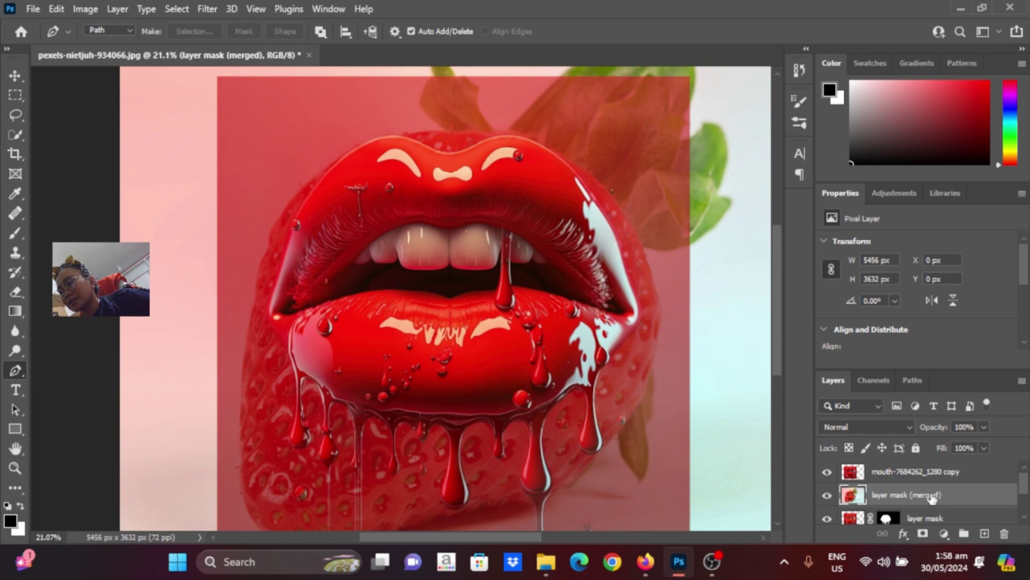
{"action": "left_click_drag", "start_coordinate": [933, 498], "coordinate": [931, 462]}
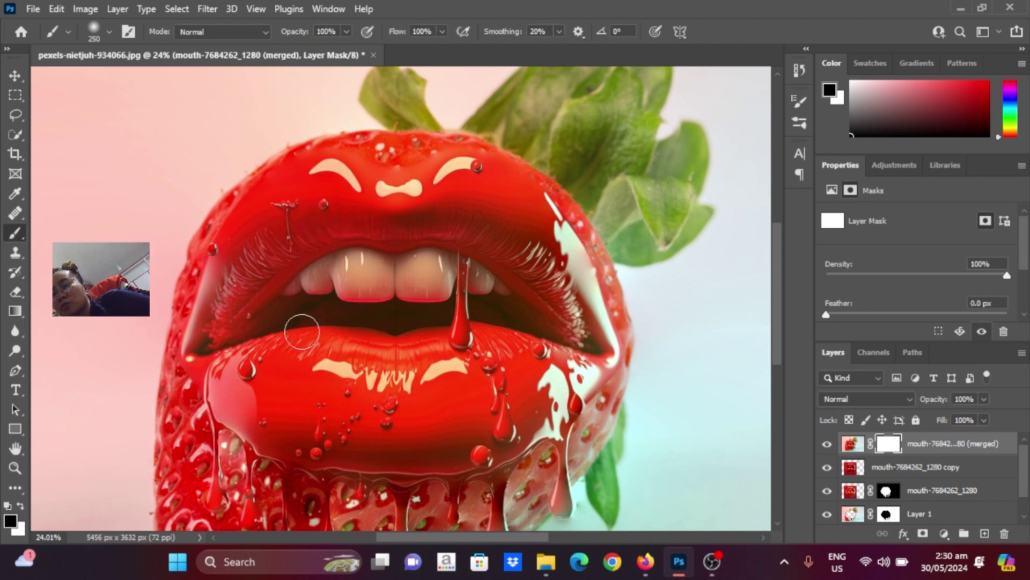
Step: Paint on the merged layer's mask to tone down the upper teeth
{"action": "scroll", "coordinate": [676, 406], "scroll_direction": "down", "scroll_amount": 1}
{"action": "scroll", "coordinate": [679, 407], "scroll_direction": "down", "scroll_amount": 1}
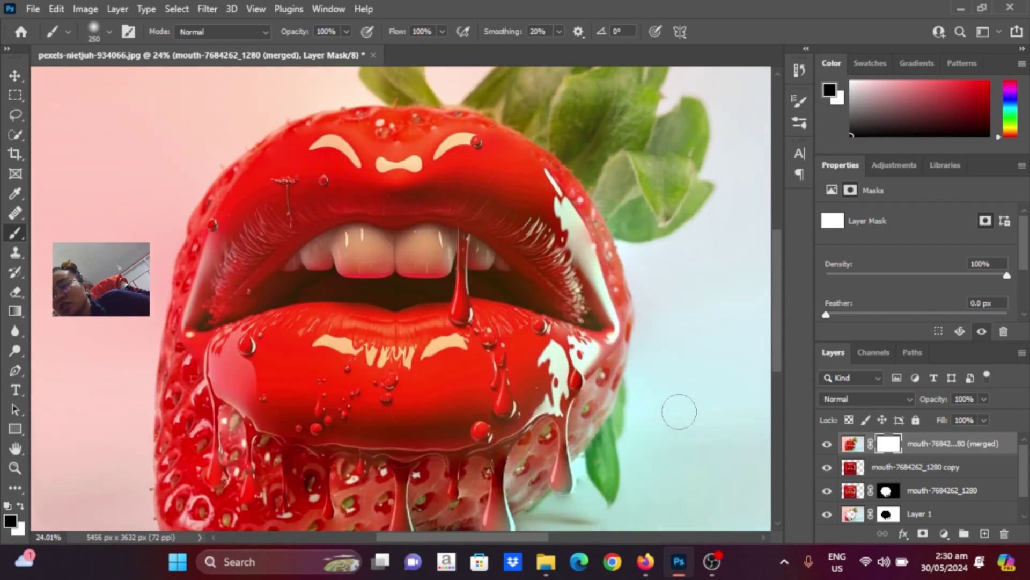
{"action": "scroll", "coordinate": [680, 418], "scroll_direction": "down", "scroll_amount": 1}
{"action": "scroll", "coordinate": [682, 421], "scroll_direction": "down", "scroll_amount": 5}
{"action": "scroll", "coordinate": [683, 421], "scroll_direction": "up", "scroll_amount": 3}
{"action": "scroll", "coordinate": [679, 429], "scroll_direction": "up", "scroll_amount": 3}
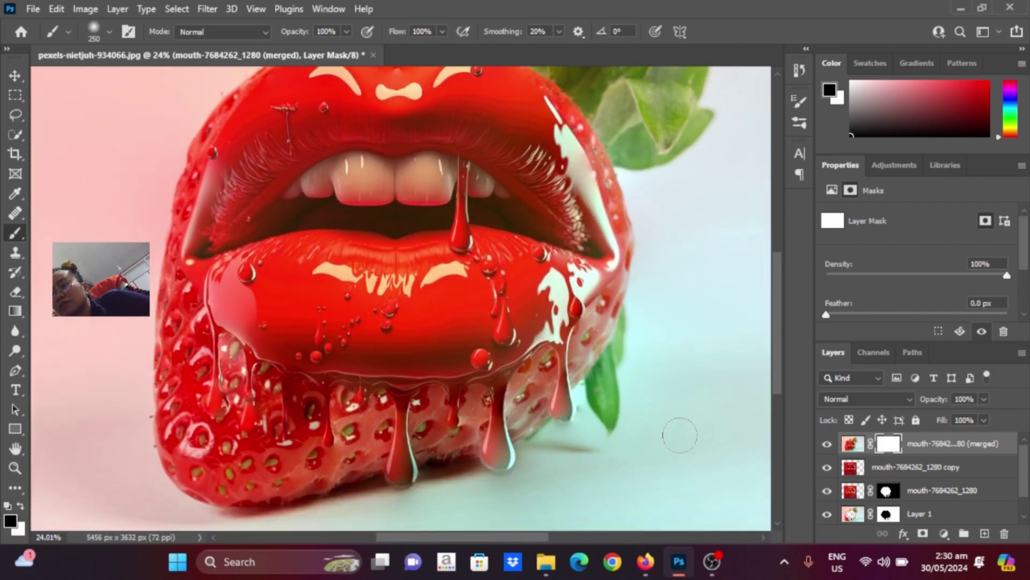
{"action": "scroll", "coordinate": [679, 432], "scroll_direction": "up", "scroll_amount": 4}
{"action": "mouse_move", "coordinate": [377, 279]}
{"action": "left_mouse_down"}
{"action": "mouse_move", "coordinate": [379, 260]}
{"action": "mouse_move", "coordinate": [279, 308]}
{"action": "mouse_move", "coordinate": [574, 341]}
{"action": "mouse_move", "coordinate": [479, 248]}
{"action": "left_mouse_up"}
{"action": "scroll", "coordinate": [382, 214], "scroll_direction": "down", "scroll_amount": 2}
{"action": "scroll", "coordinate": [382, 214], "scroll_direction": "down", "scroll_amount": 3}
{"action": "scroll", "coordinate": [382, 214], "scroll_direction": "up", "scroll_amount": 3}
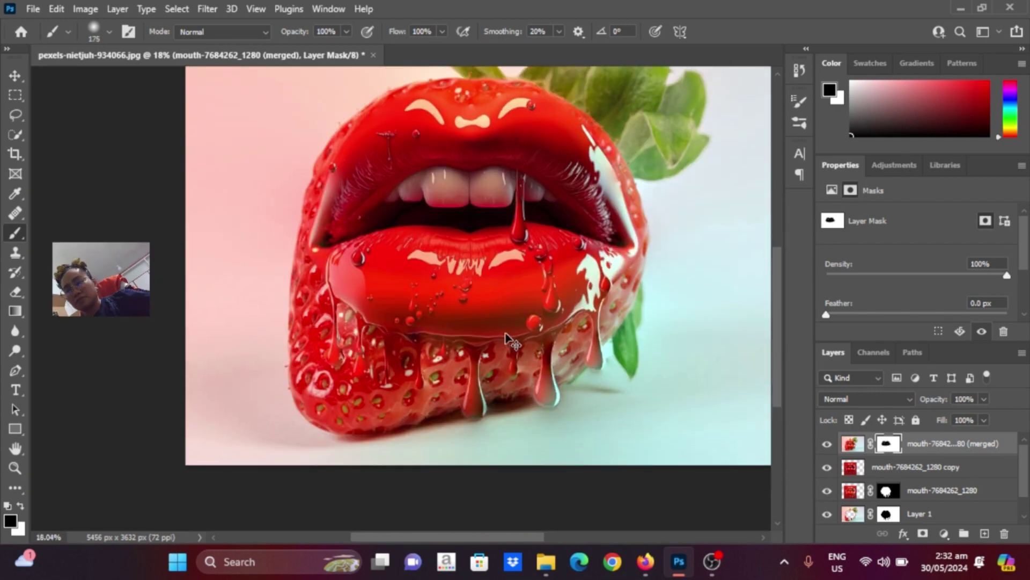
Step: Set the mask brush to 50% opacity and size 175
{"action": "key", "text": "5"}
{"action": "key", "text": "bracketleft"}
{"action": "key", "text": "bracketleft"}
{"action": "scroll", "coordinate": [690, 338], "scroll_direction": "down", "scroll_amount": 1}
{"action": "scroll", "coordinate": [691, 361], "scroll_direction": "down", "scroll_amount": 1}
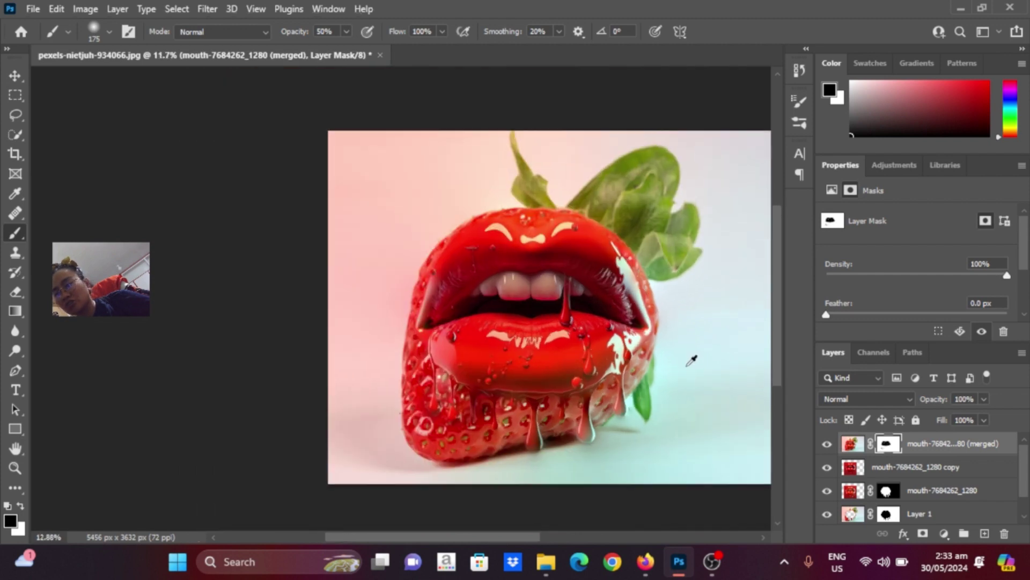
{"action": "left_click_drag", "start_coordinate": [530, 541], "coordinate": [557, 541]}
{"action": "scroll", "coordinate": [668, 416], "scroll_direction": "down", "scroll_amount": 1}
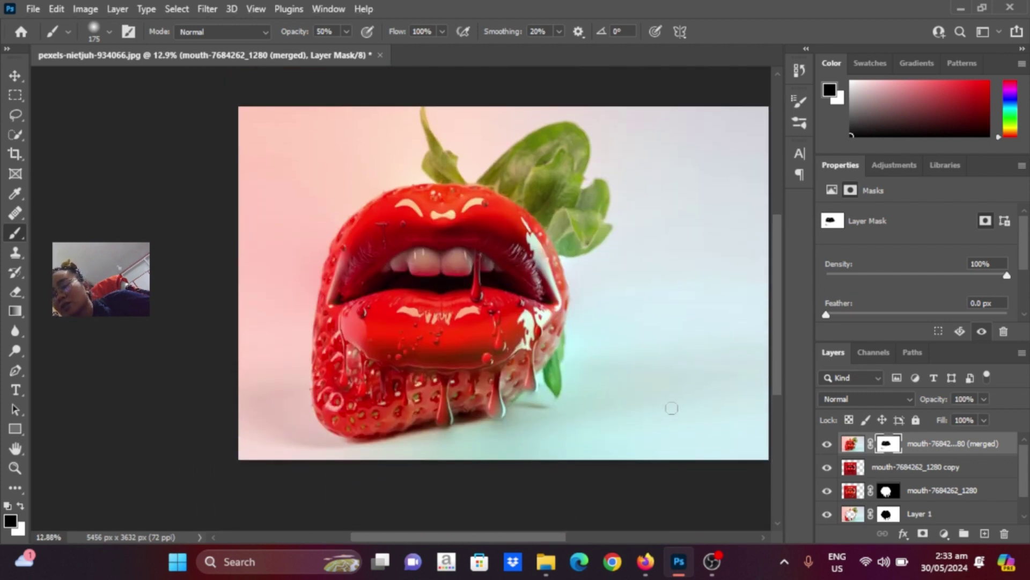
{"action": "left_click_drag", "start_coordinate": [781, 302], "coordinate": [781, 322]}
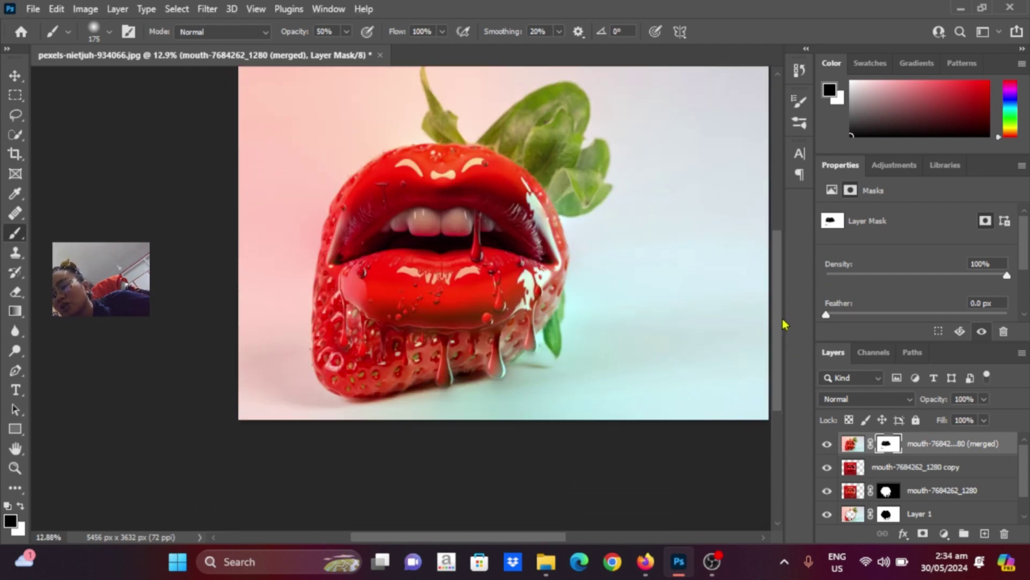
{"action": "left_click_drag", "start_coordinate": [537, 537], "coordinate": [555, 536]}
{"action": "scroll", "coordinate": [581, 412], "scroll_direction": "up", "scroll_amount": 1}
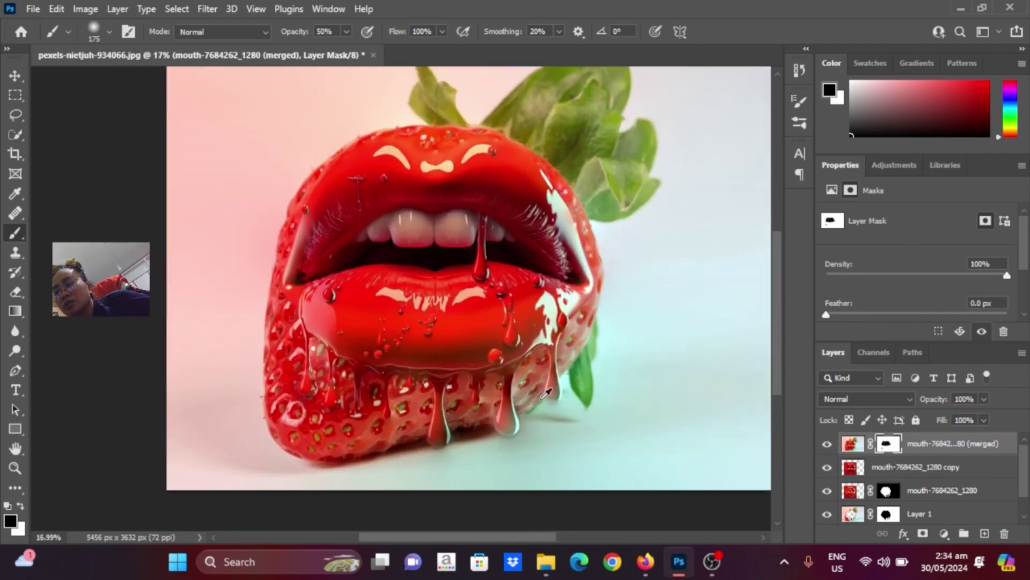
Step: Toggle the merged layer to compare, then darken the pale upper-left lip fringe
{"action": "left_click", "coordinate": [827, 444]}
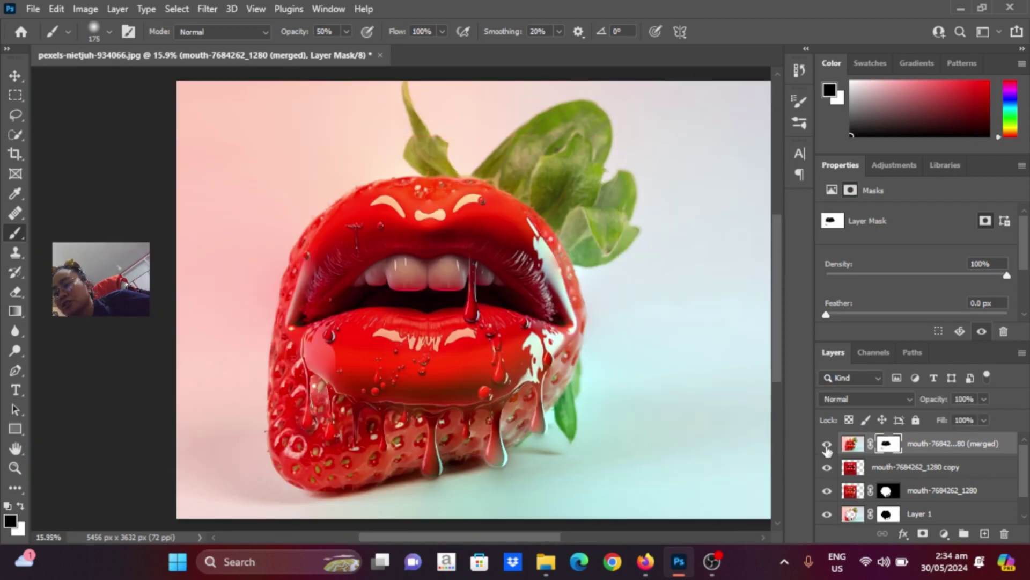
{"action": "left_click", "coordinate": [827, 444]}
{"action": "left_click", "coordinate": [827, 444]}
{"action": "left_click", "coordinate": [827, 445]}
{"action": "left_click", "coordinate": [827, 446]}
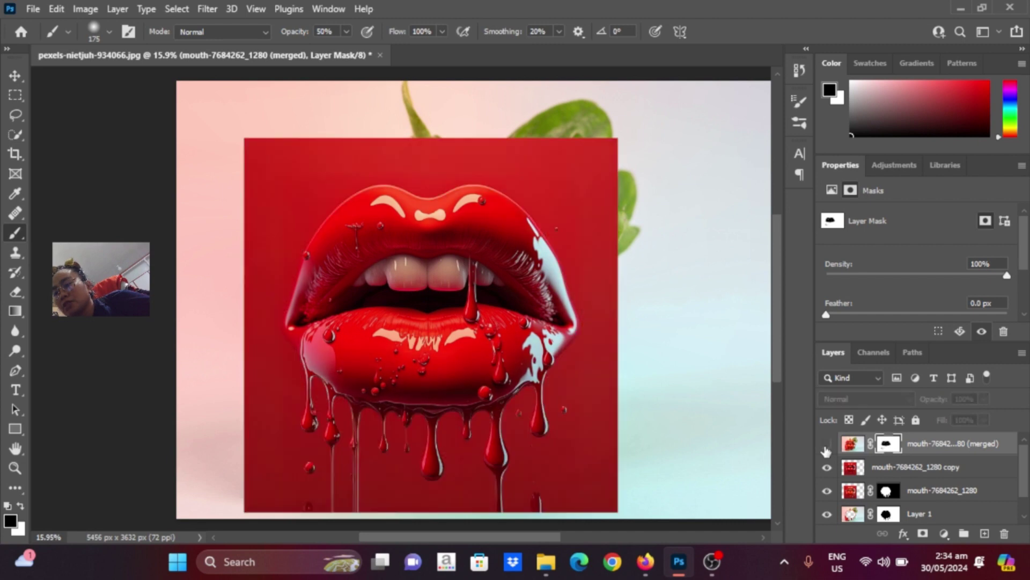
{"action": "scroll", "coordinate": [556, 365], "scroll_direction": "up", "scroll_amount": 3, "text": "alt"}
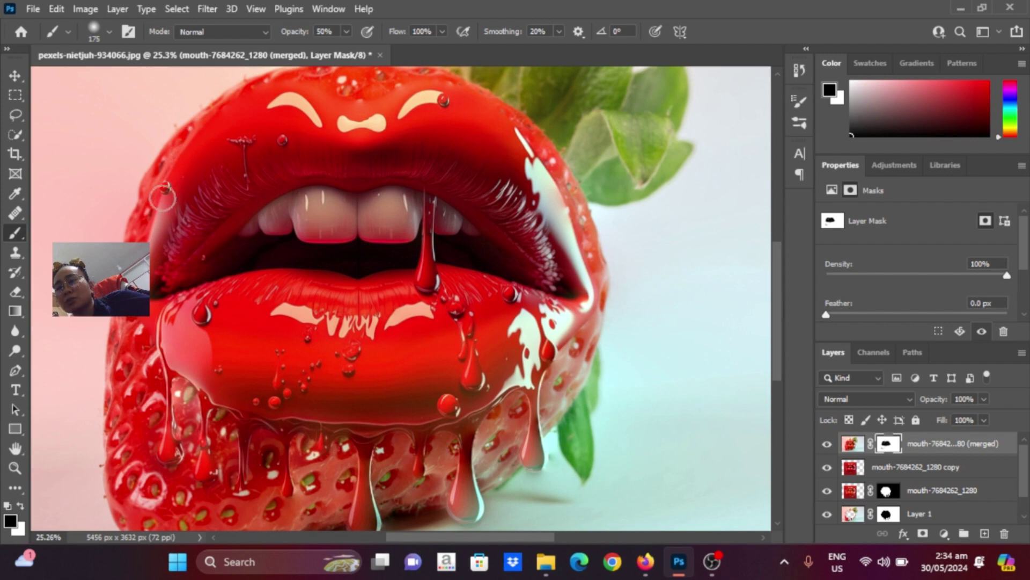
{"action": "left_click_drag", "start_coordinate": [163, 197], "coordinate": [153, 236]}
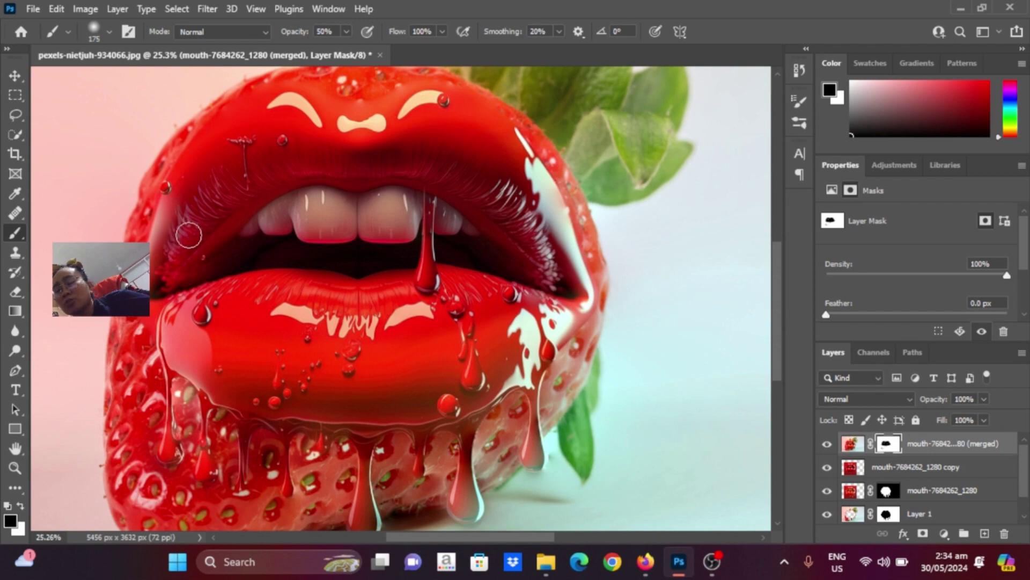
Step: Pick a healing tool from the toolbar for retouching
{"action": "left_click", "coordinate": [15, 214]}
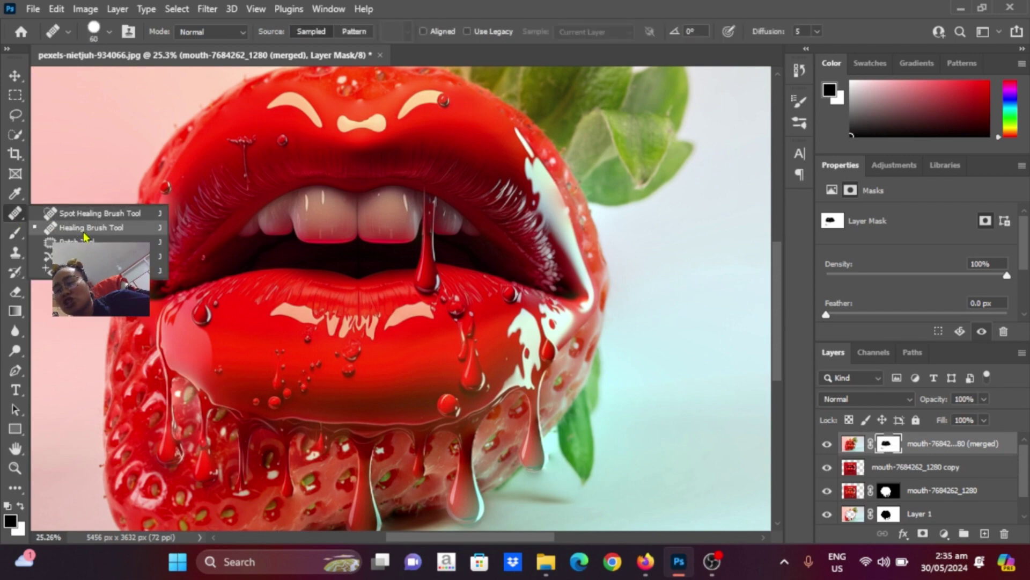
{"action": "scroll", "coordinate": [680, 370], "scroll_direction": "down", "scroll_amount": 3}
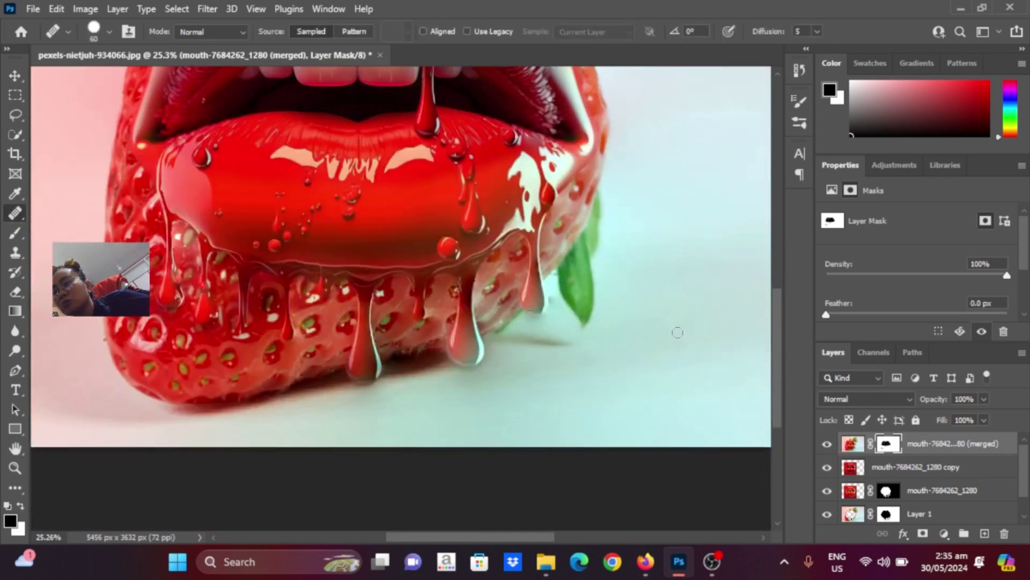
{"action": "scroll", "coordinate": [678, 332], "scroll_direction": "up", "scroll_amount": 1}
{"action": "scroll", "coordinate": [676, 317], "scroll_direction": "up", "scroll_amount": 2}
{"action": "scroll", "coordinate": [674, 314], "scroll_direction": "up", "scroll_amount": 1}
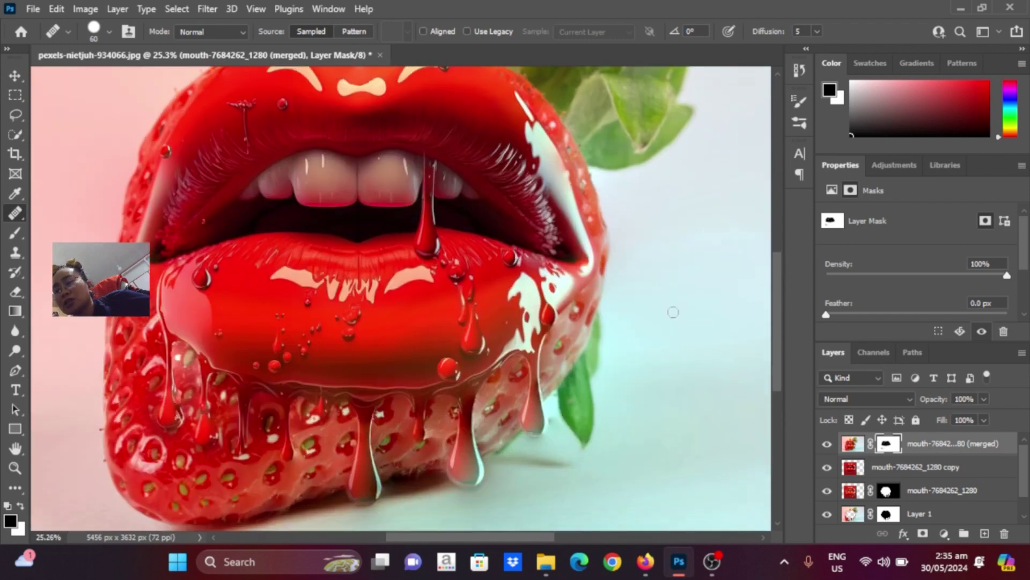
{"action": "scroll", "coordinate": [672, 322], "scroll_direction": "down", "scroll_amount": 1}
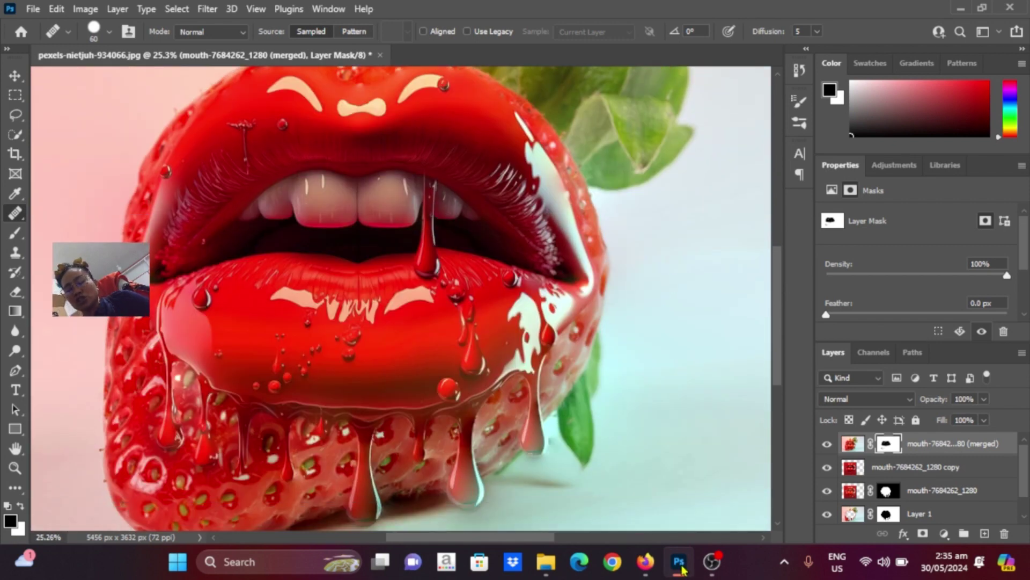
Step: Stamp all visible layers into a new layer named 'merge'
{"action": "key", "text": "ctrl+alt+shift+e"}
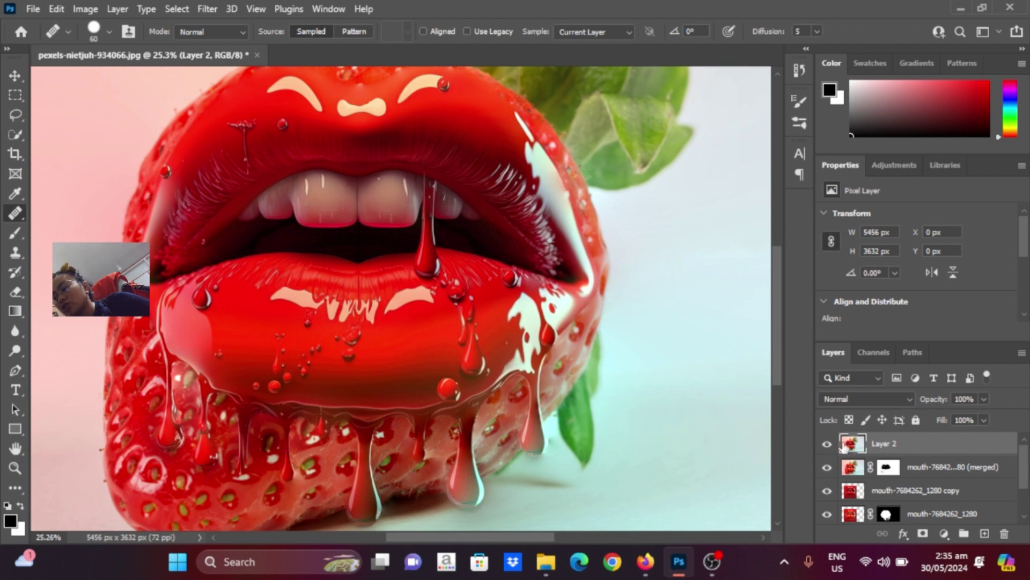
{"action": "double_click", "coordinate": [886, 445]}
{"action": "type", "text": "m"}
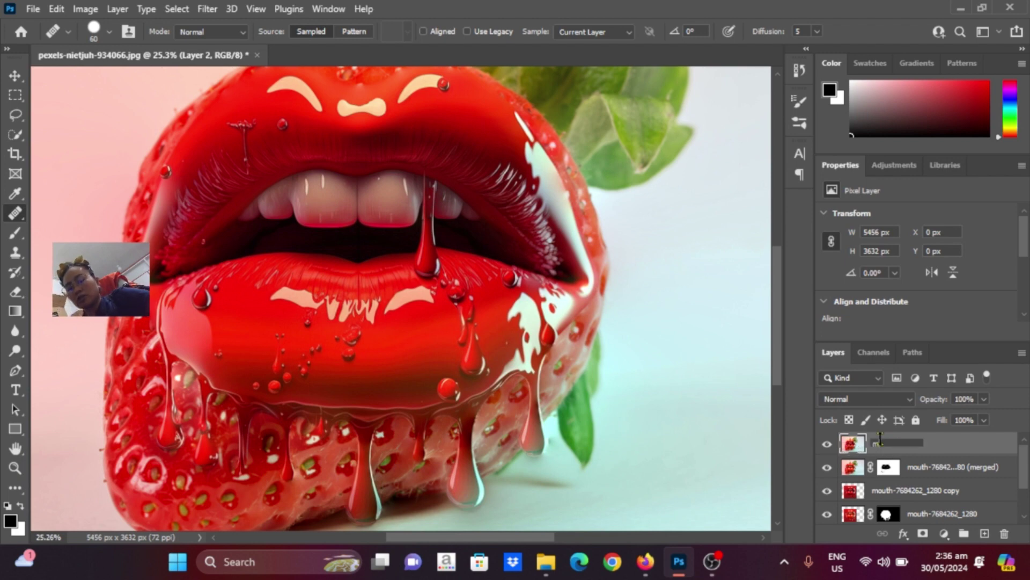
{"action": "type", "text": "erge"}
{"action": "key", "text": "Return"}
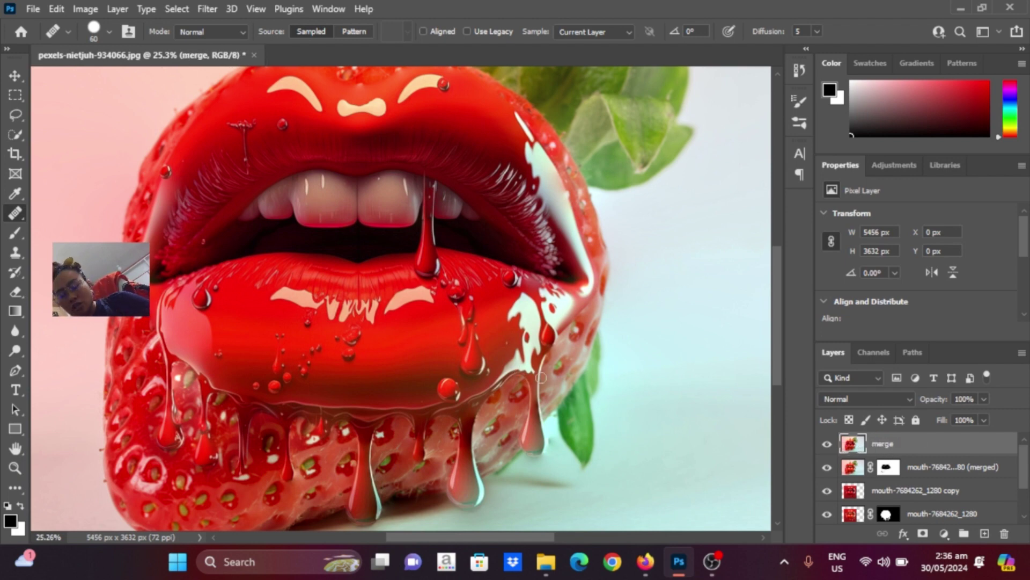
{"action": "scroll", "coordinate": [397, 299], "scroll_direction": "up", "scroll_amount": 1}
{"action": "right_click", "coordinate": [15, 214]}
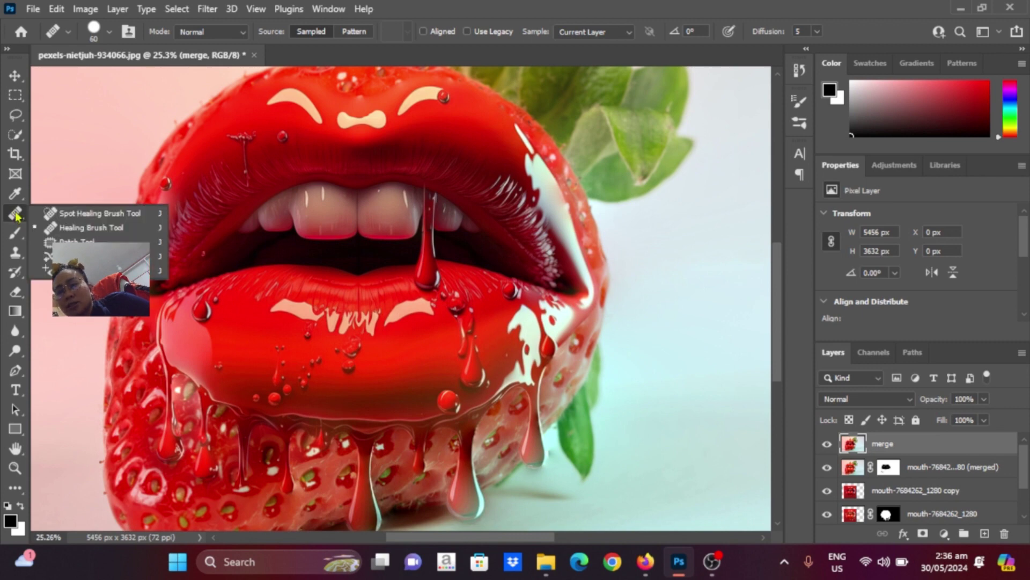
Step: Choose the Healing Brush Tool and enlarge it to 100 px, zoomed out on the strawberry
{"action": "left_click", "coordinate": [97, 231]}
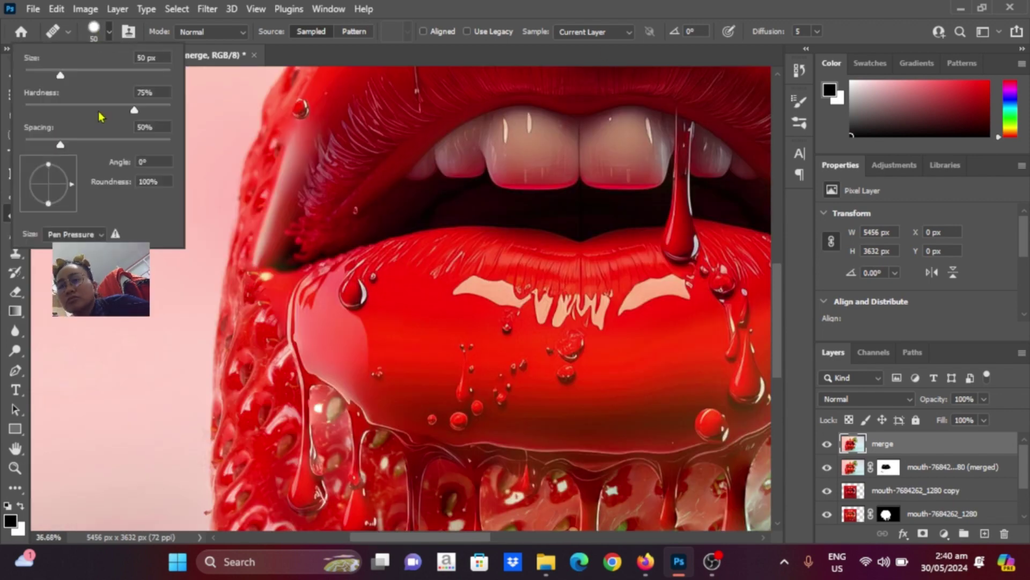
{"action": "scroll", "coordinate": [268, 258], "scroll_direction": "up", "scroll_amount": 2}
{"action": "key", "text": "bracketright"}
{"action": "key", "text": "bracketright"}
{"action": "key", "text": "bracketright"}
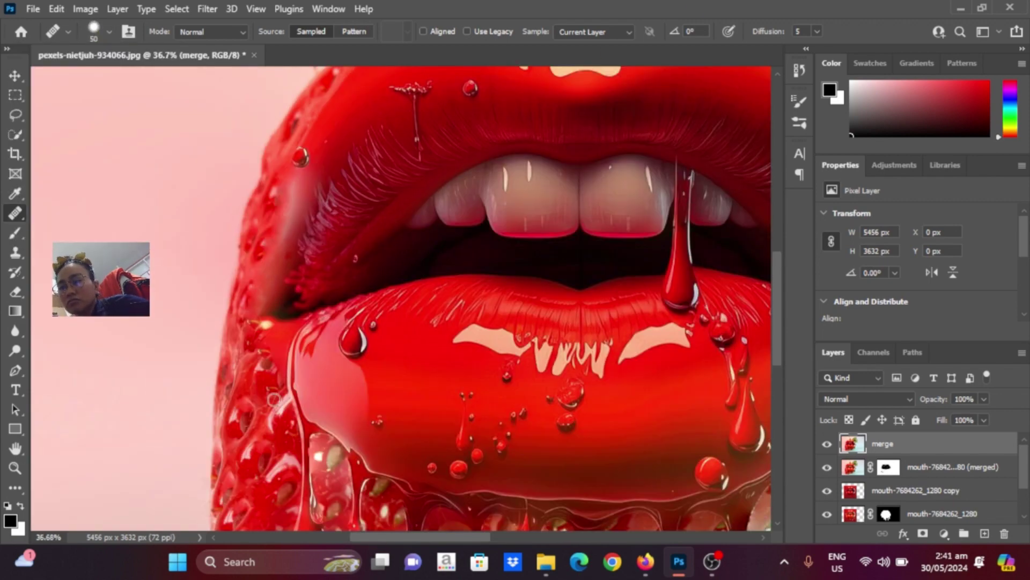
{"action": "scroll", "coordinate": [271, 375], "scroll_direction": "down", "scroll_amount": 3}
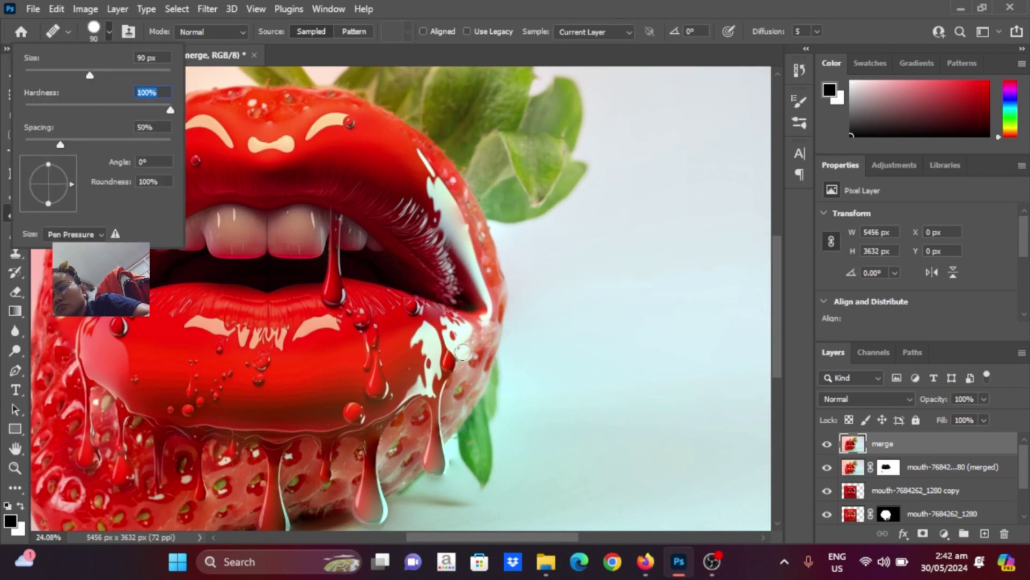
{"action": "scroll", "coordinate": [468, 351], "scroll_direction": "up", "scroll_amount": 1}
{"action": "key", "text": "ctrl+minus"}
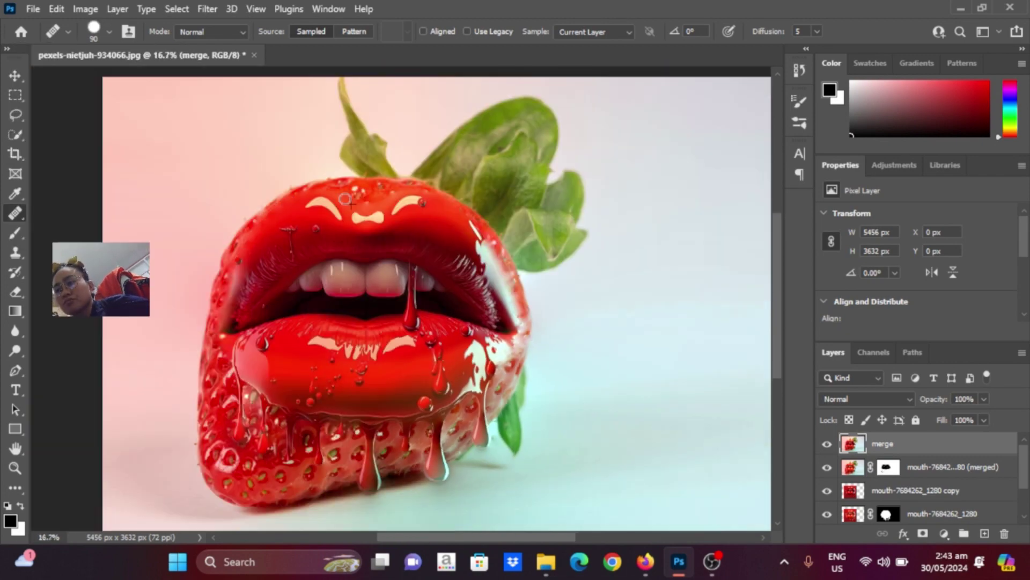
{"action": "key", "text": "bracketright"}
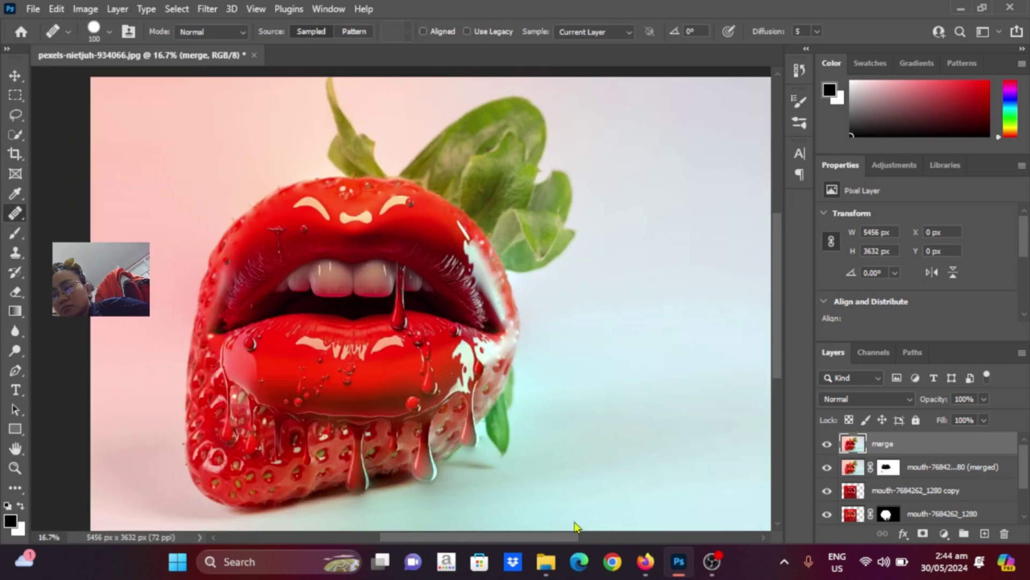
{"action": "scroll", "coordinate": [471, 501], "scroll_direction": "up", "scroll_amount": 2}
{"action": "key", "text": "v"}
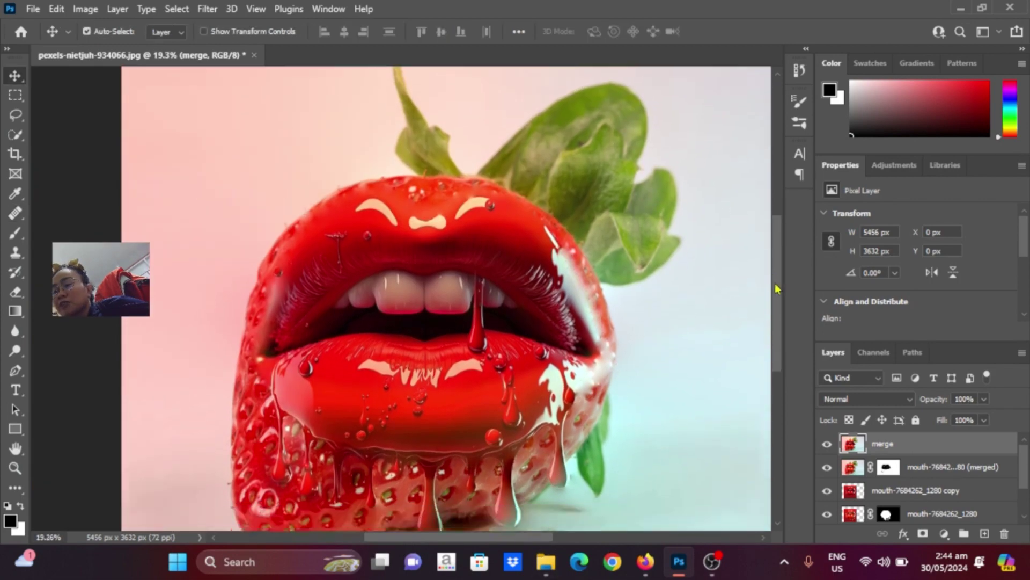
{"action": "scroll", "coordinate": [777, 290], "scroll_direction": "down", "scroll_amount": 1}
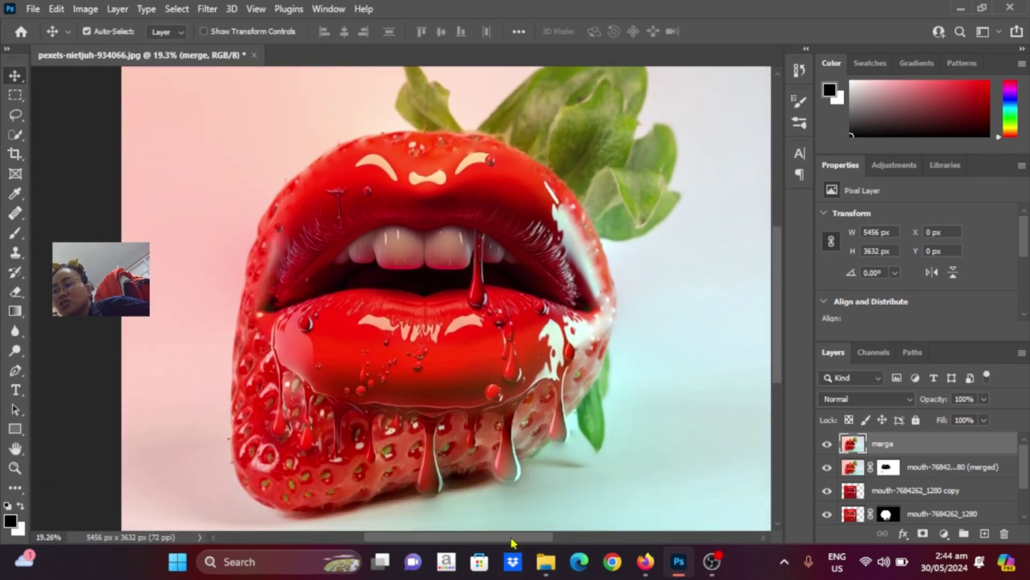
{"action": "scroll", "coordinate": [568, 390], "scroll_direction": "up", "scroll_amount": 3}
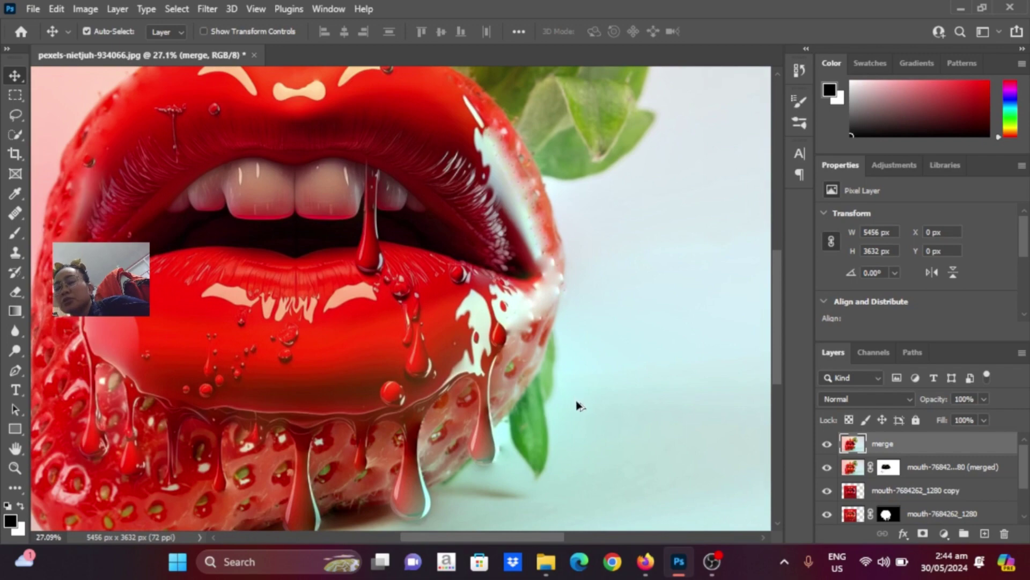
{"action": "scroll", "coordinate": [574, 399], "scroll_direction": "down", "scroll_amount": 5}
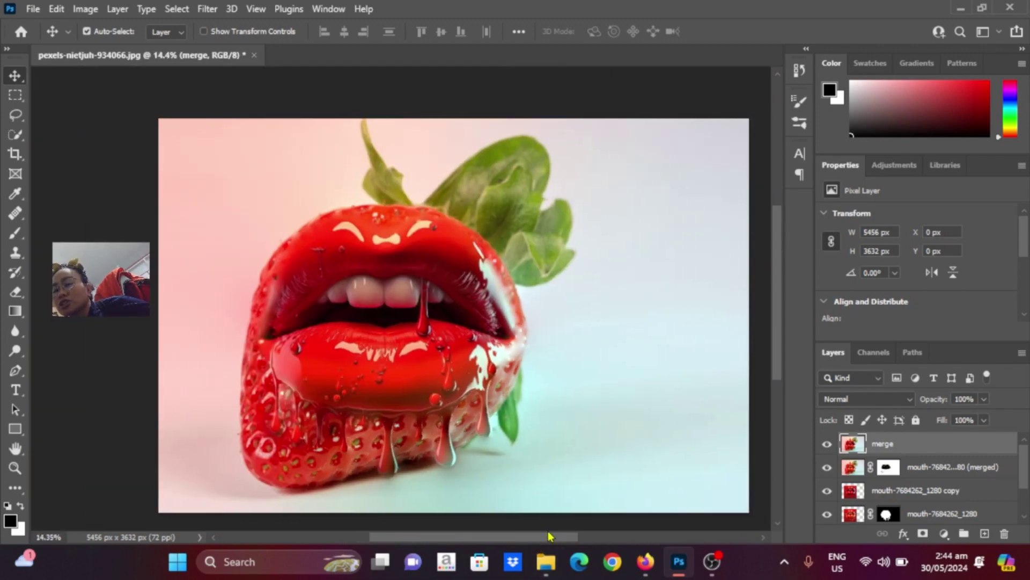
{"action": "scroll", "coordinate": [555, 407], "scroll_direction": "up", "scroll_amount": 3}
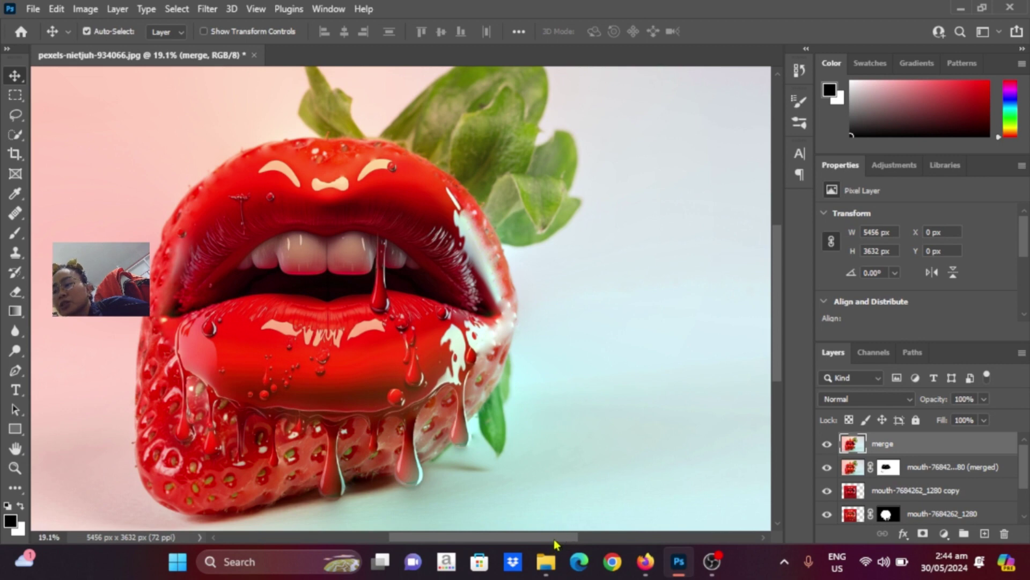
{"action": "mouse_move", "coordinate": [554, 539]}
{"action": "left_mouse_down"}
{"action": "mouse_move", "coordinate": [564, 538]}
{"action": "mouse_move", "coordinate": [537, 520]}
{"action": "left_mouse_up"}
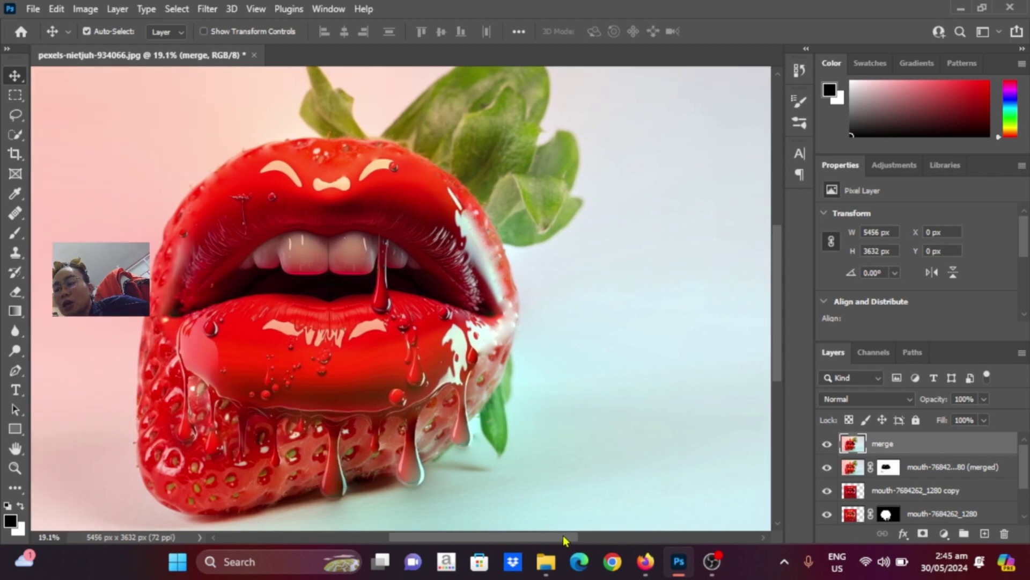
{"action": "left_click_drag", "start_coordinate": [563, 537], "coordinate": [558, 536]}
{"action": "scroll", "coordinate": [590, 400], "scroll_direction": "down", "scroll_amount": 1}
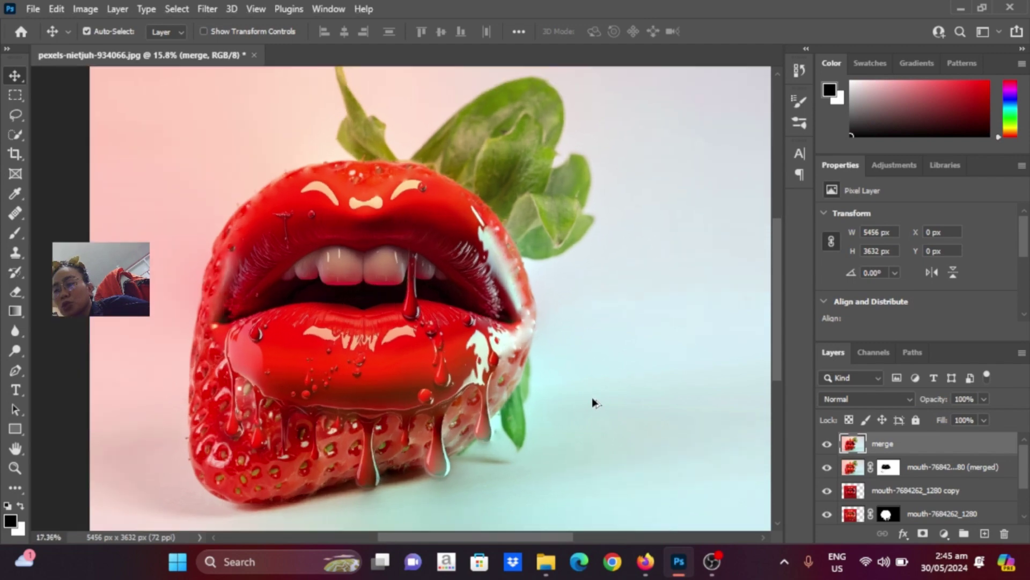
{"action": "scroll", "coordinate": [591, 400], "scroll_direction": "down", "scroll_amount": 1}
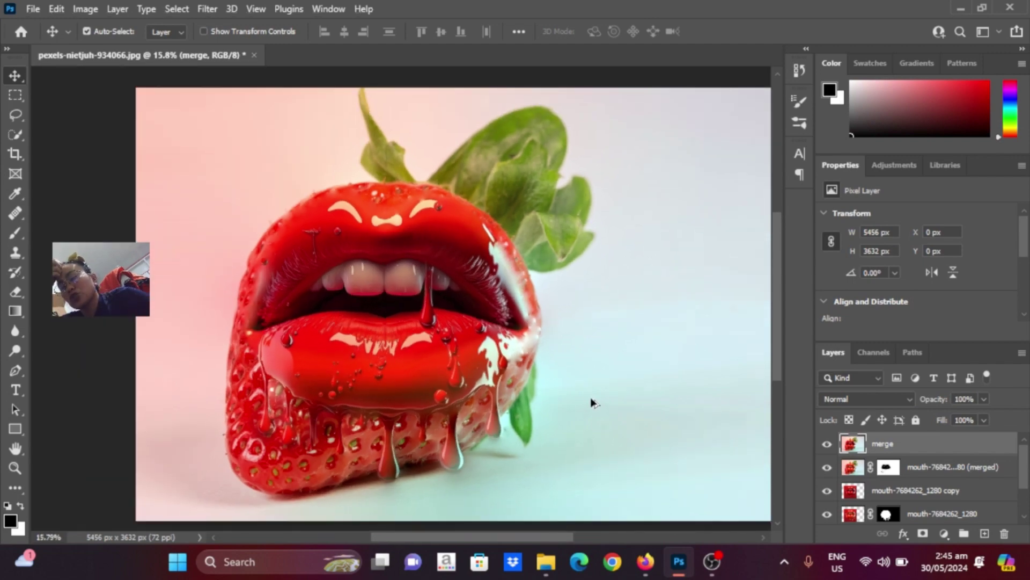
{"action": "scroll", "coordinate": [590, 397], "scroll_direction": "up", "scroll_amount": 1}
{"action": "scroll", "coordinate": [584, 399], "scroll_direction": "down", "scroll_amount": 1}
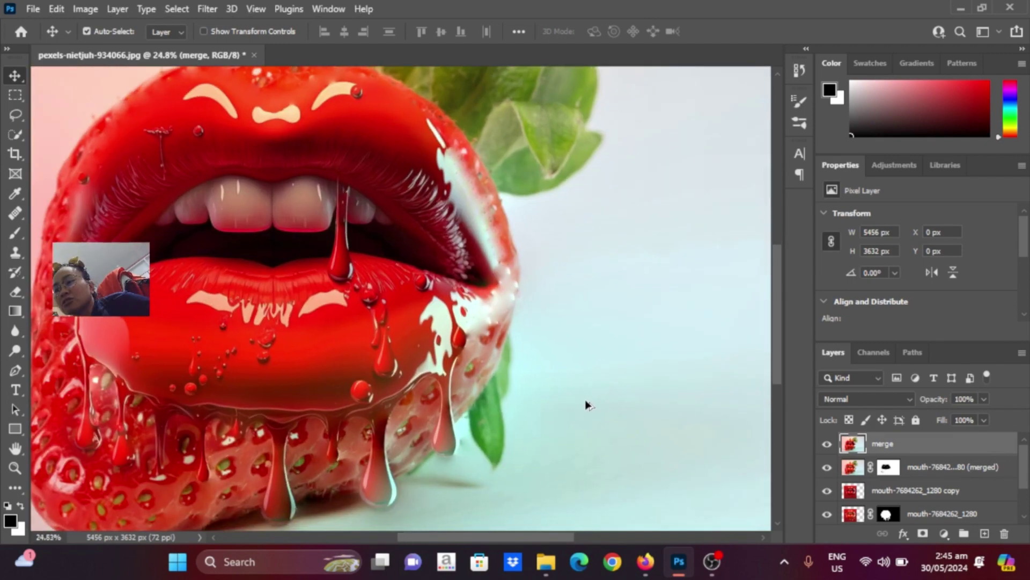
{"action": "scroll", "coordinate": [590, 391], "scroll_direction": "down", "scroll_amount": 1}
{"action": "scroll", "coordinate": [592, 377], "scroll_direction": "up", "scroll_amount": 1}
{"action": "left_click_drag", "start_coordinate": [776, 263], "coordinate": [792, 269]}
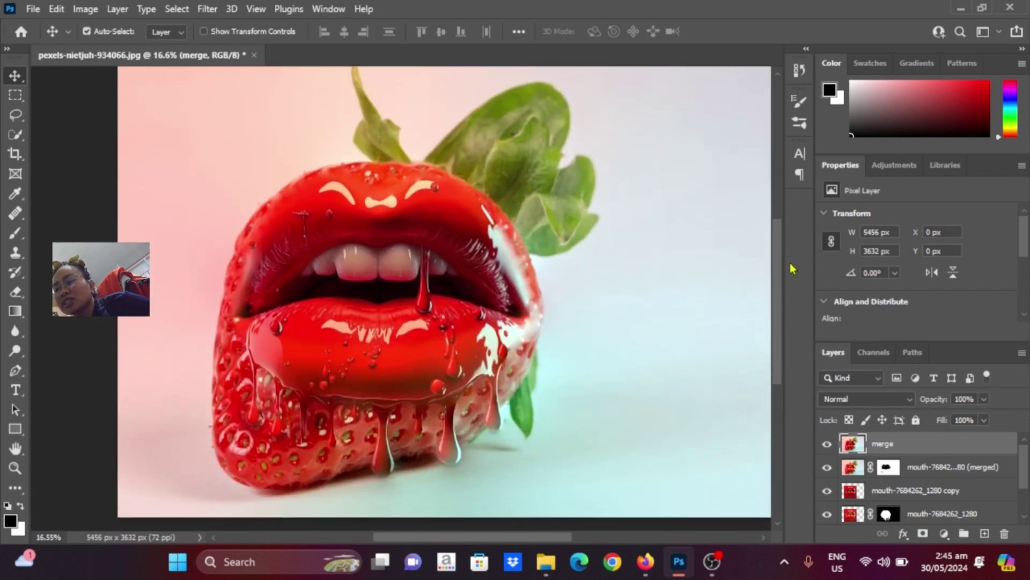
{"action": "left_click_drag", "start_coordinate": [528, 535], "coordinate": [532, 533]}
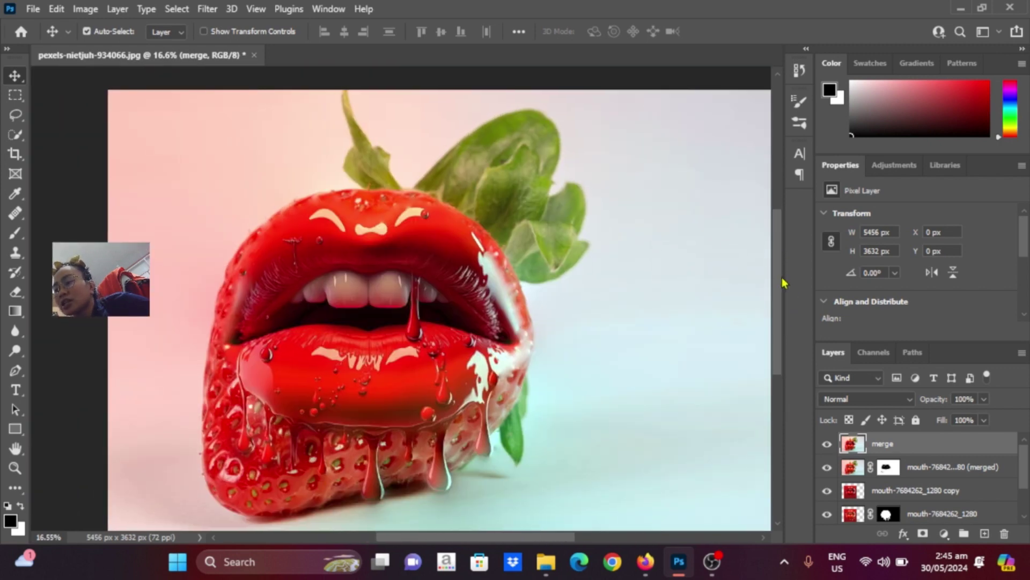
{"action": "left_click_drag", "start_coordinate": [782, 283], "coordinate": [792, 296]}
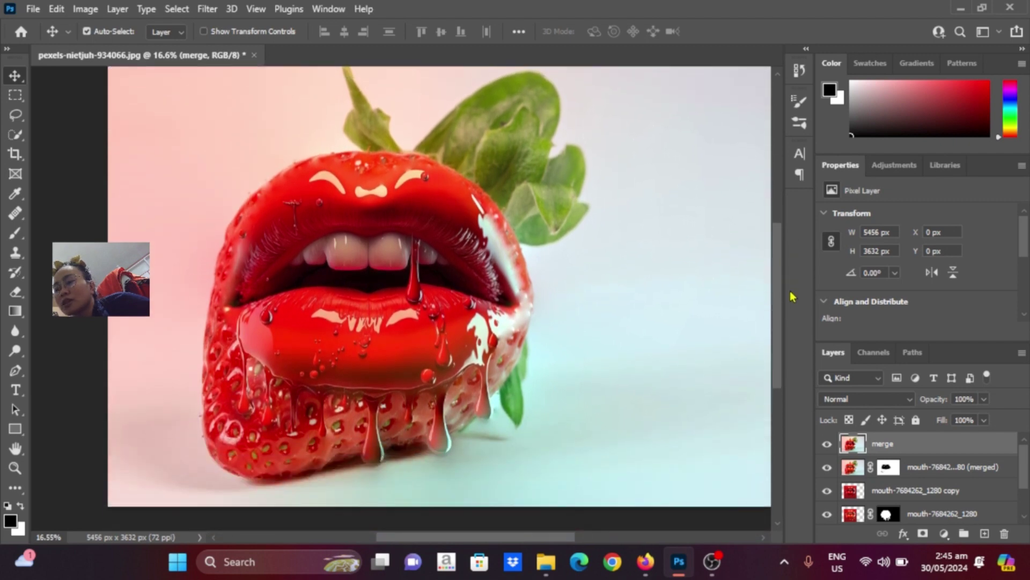